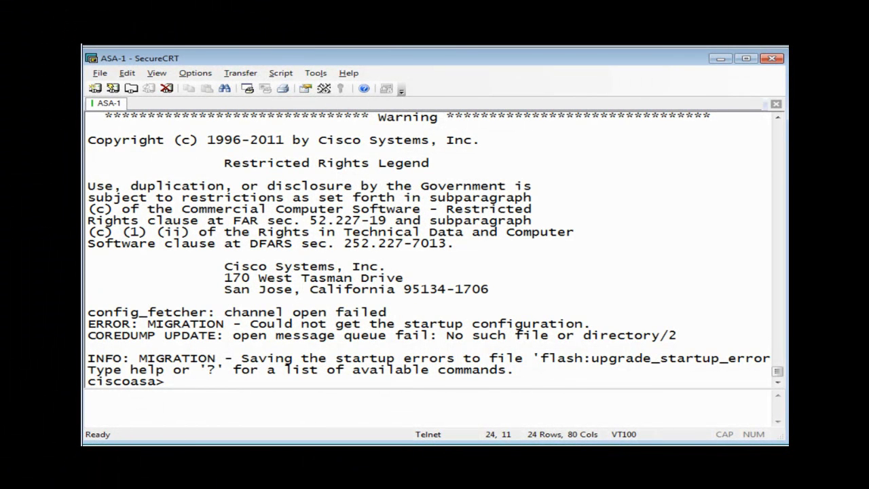
# Enter privileged mode with the blank enable password and page through the full 'sh run' output.
pyautogui.write('en')
pyautogui.press('Return')
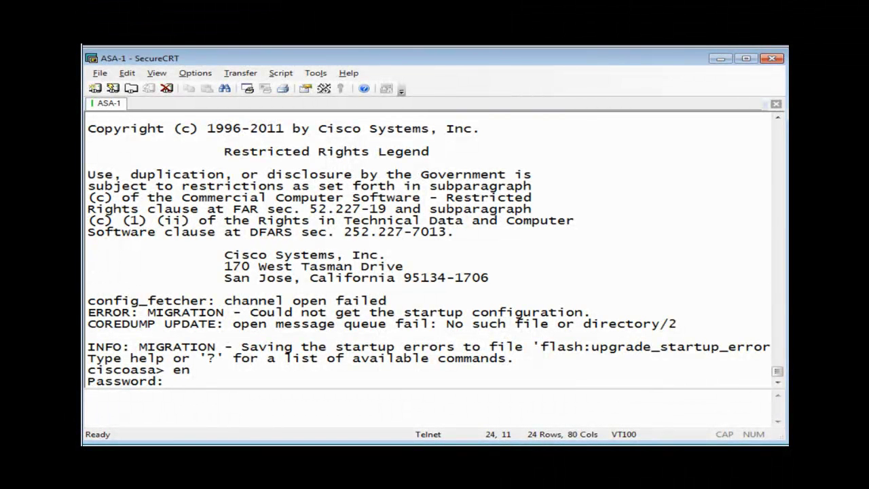
pyautogui.press('Return')
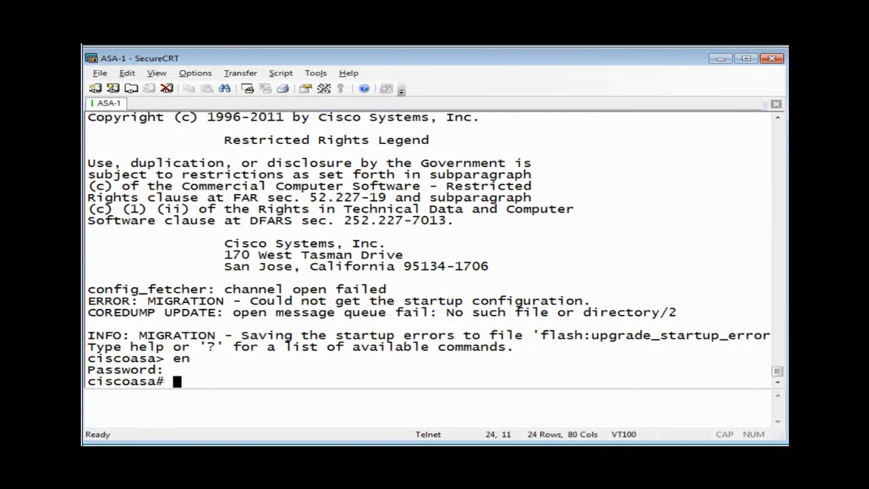
pyautogui.write('sh run')
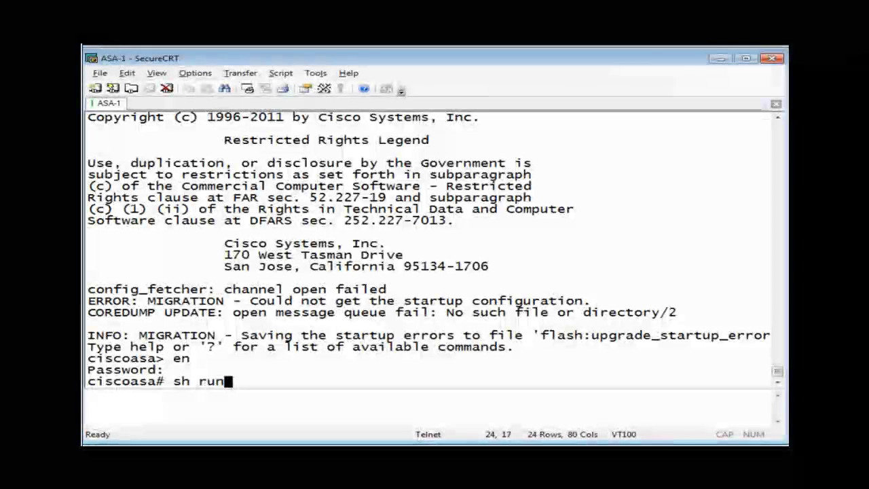
pyautogui.press('Return')
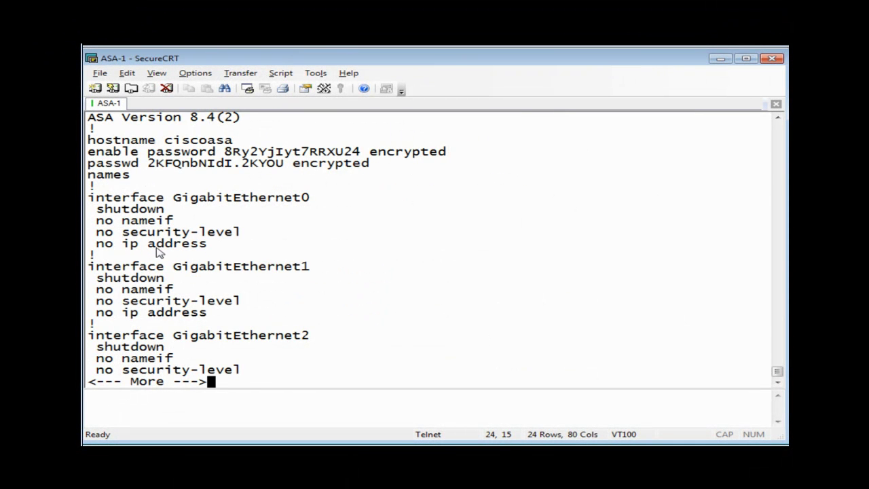
pyautogui.press('Return')
pyautogui.press('Return')
pyautogui.press('Return')
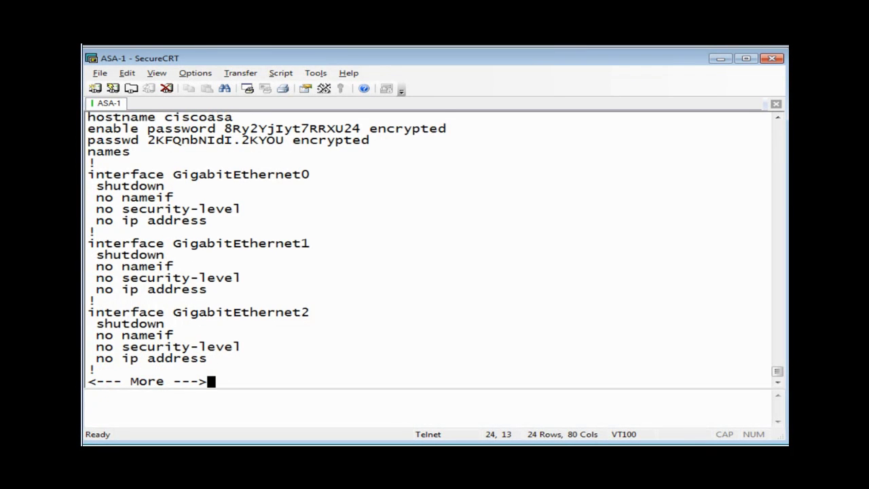
pyautogui.press('space')
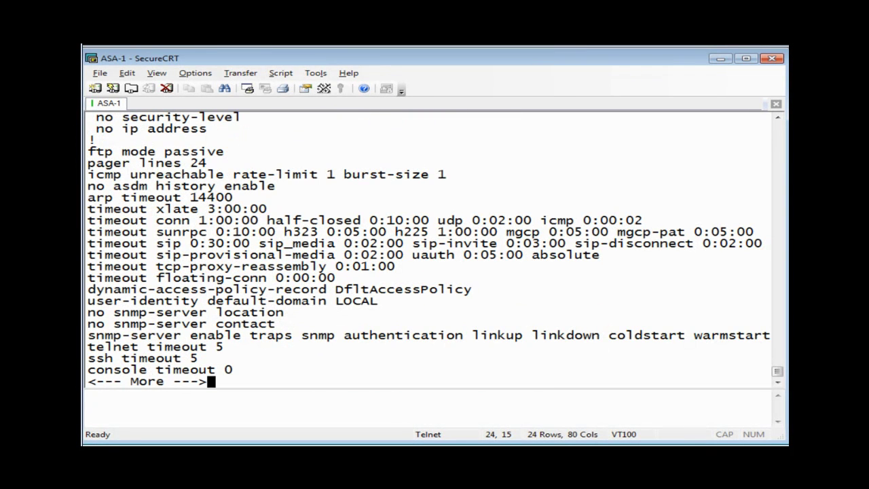
pyautogui.press('space')
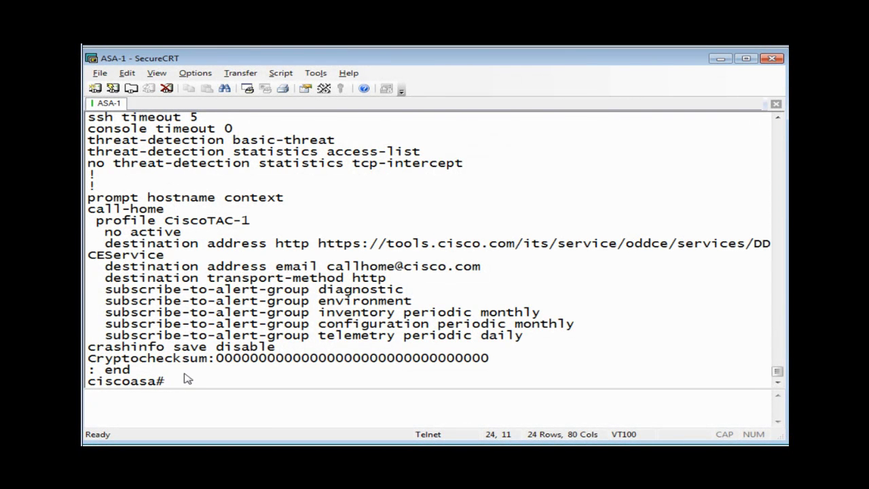
# Enter global configuration mode with 'conf t' and decline anonymous error reporting.
pyautogui.press('Return')
pyautogui.write('conf t')
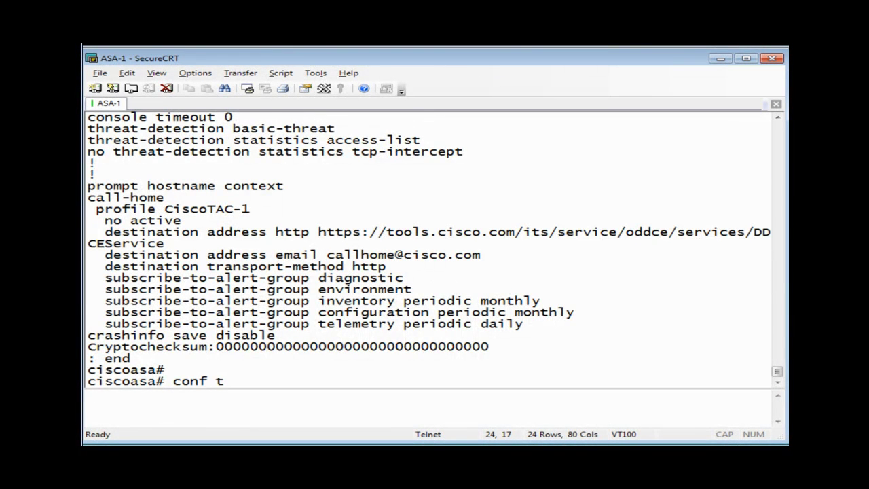
pyautogui.press('Return')
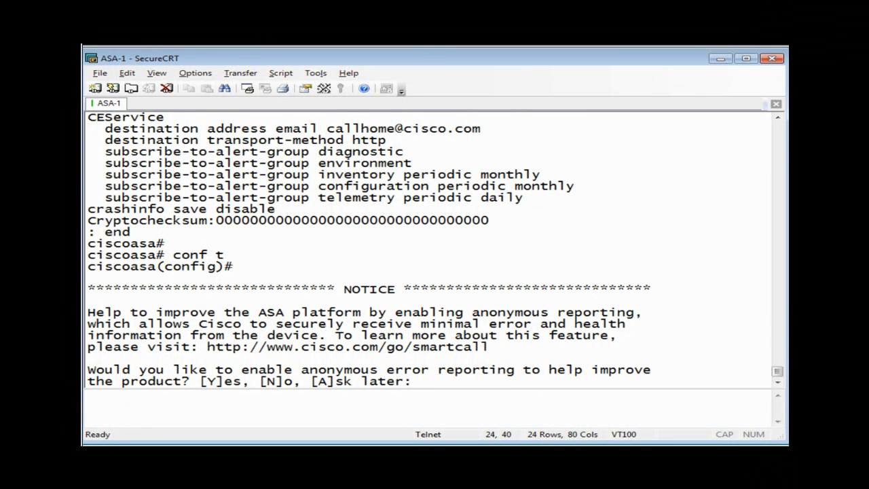
pyautogui.write('n')
pyautogui.press('Return')
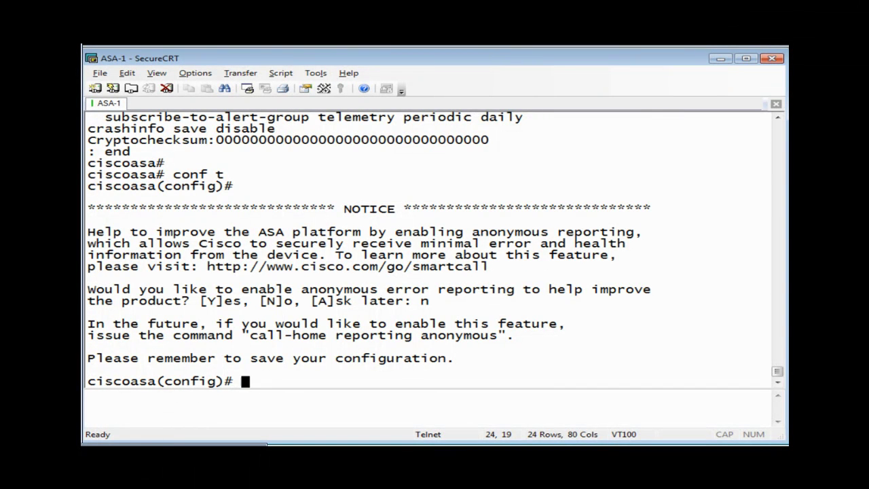
# Name interface g0 'managment' and set its security level to 0.
pyautogui.write('int g0')
pyautogui.press('Return')
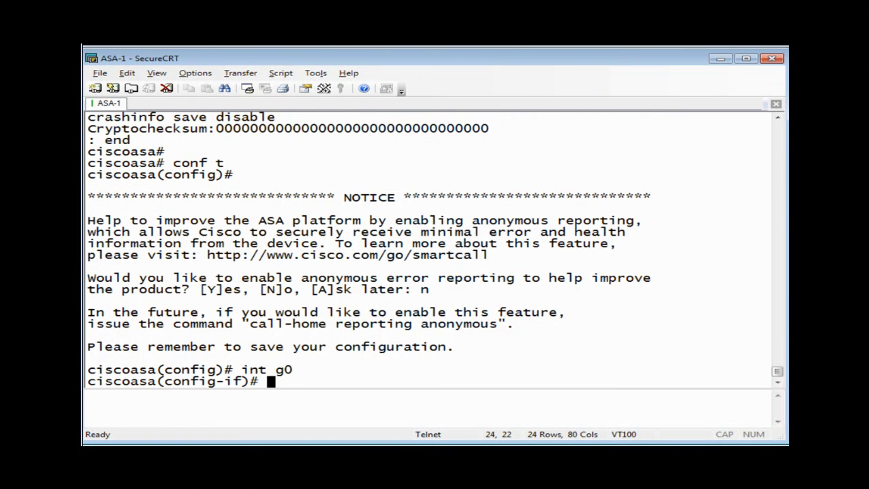
pyautogui.write('name')
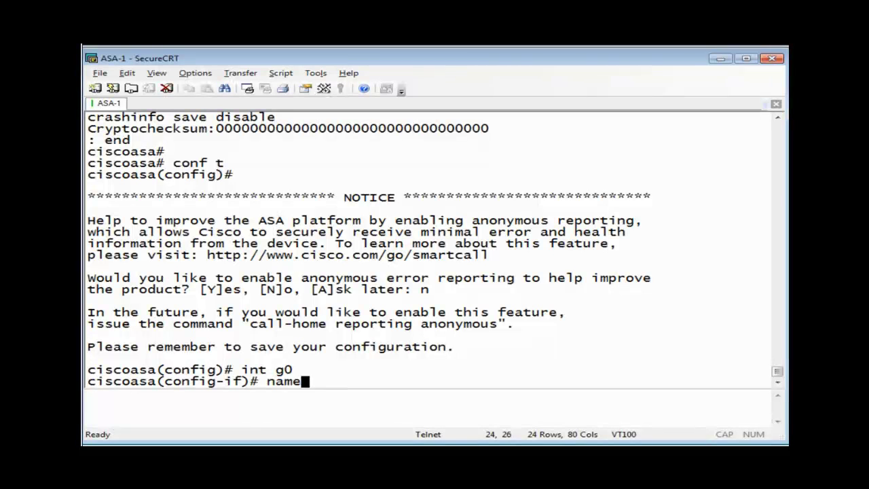
pyautogui.write('if mam')
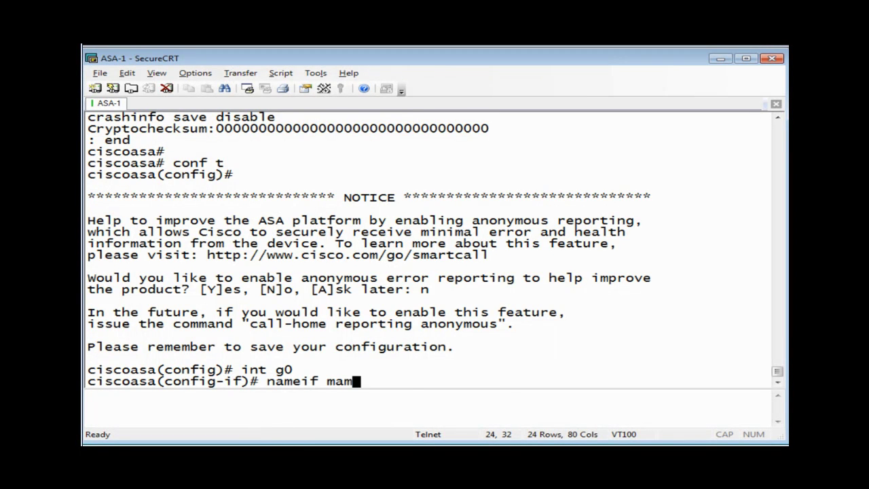
pyautogui.press('BackSpace')
pyautogui.write('nagment')
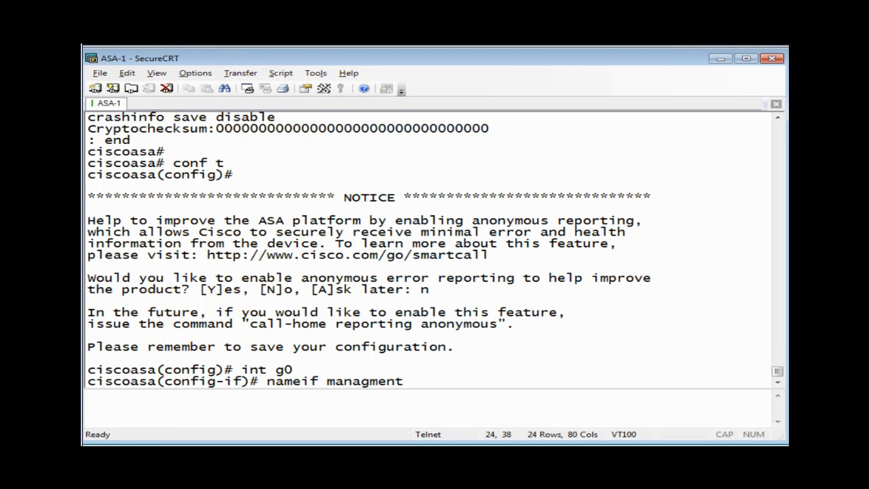
pyautogui.press('Return')
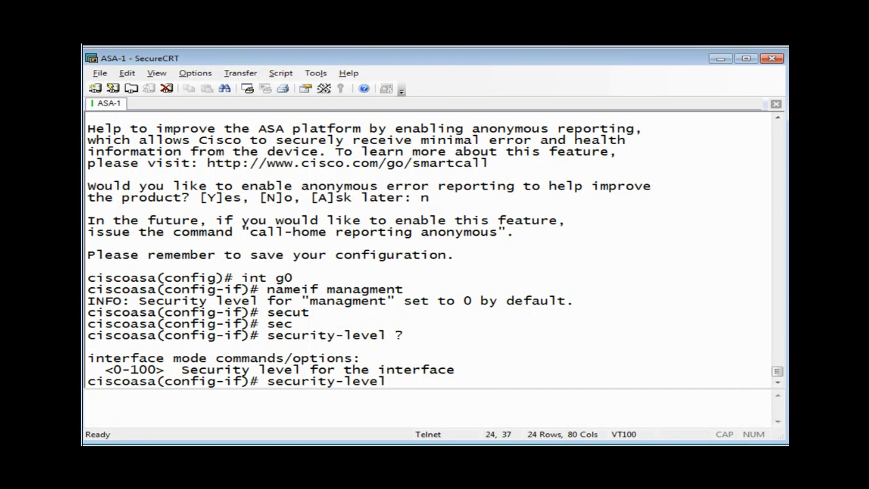
pyautogui.write('0')
pyautogui.press('Return')
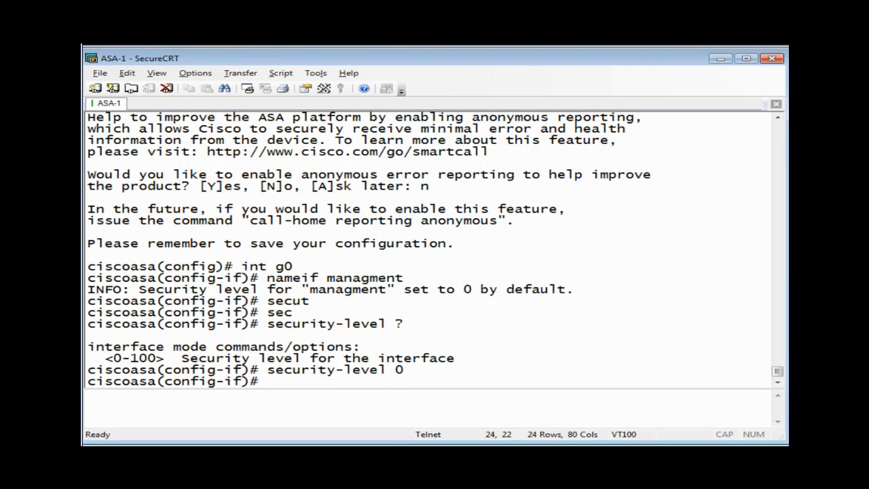
# Assign 192.168.1.1 255.255.255.0 to the interface and enable it with 'no sh'.
pyautogui.write('ip add 192')
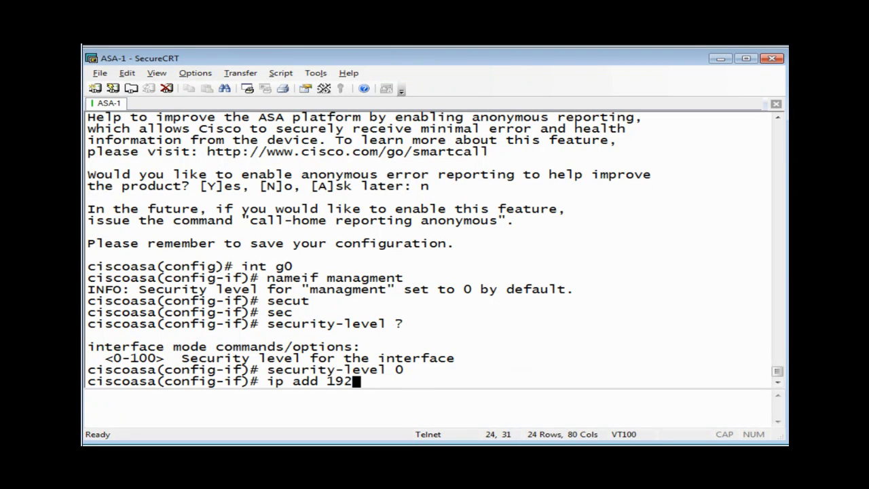
pyautogui.write('.168.1.1 255')
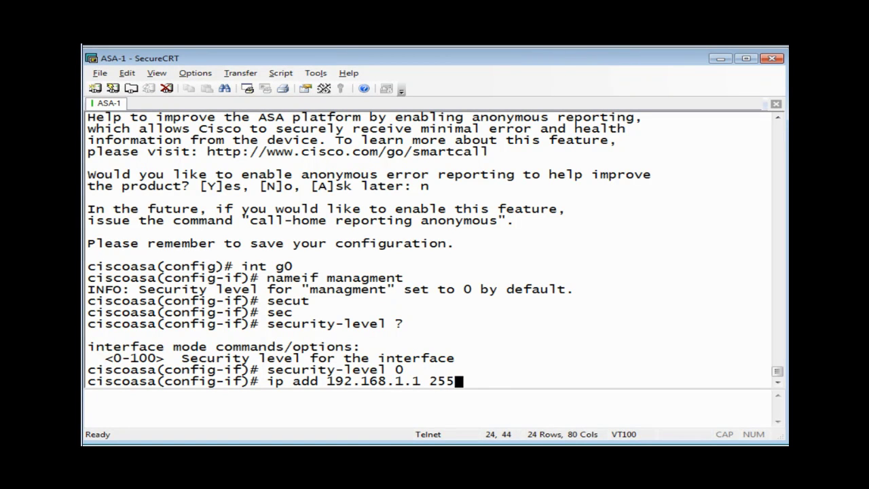
pyautogui.write('.255.255')
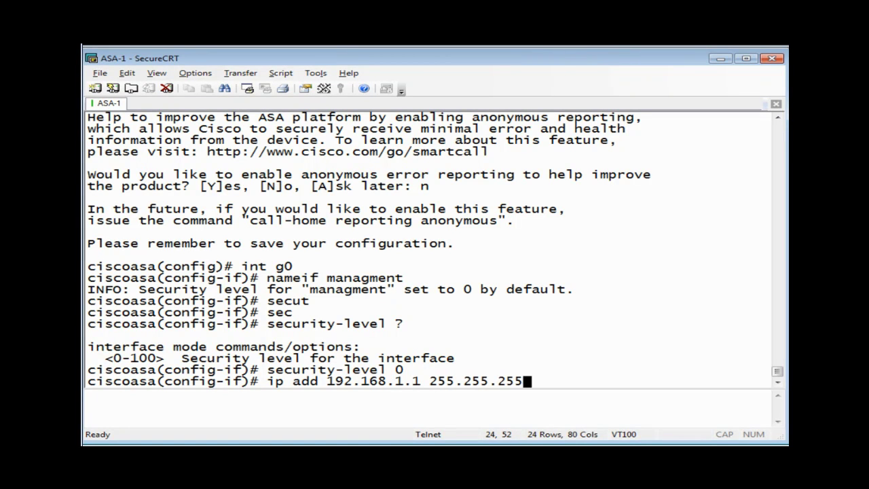
pyautogui.write('.0')
pyautogui.press('Return')
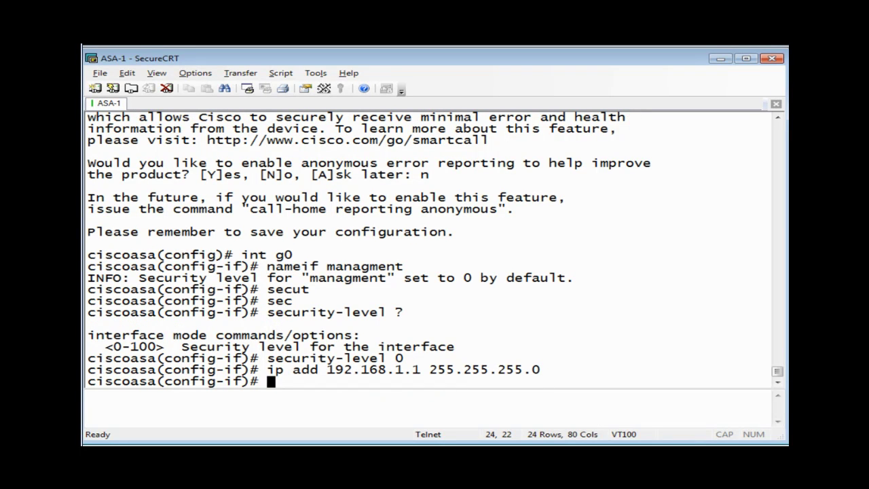
pyautogui.write('no sh')
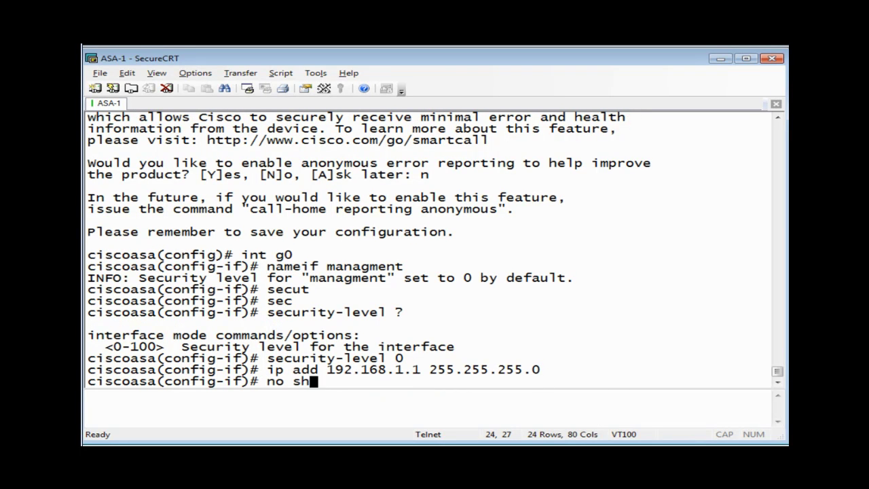
pyautogui.press('Return')
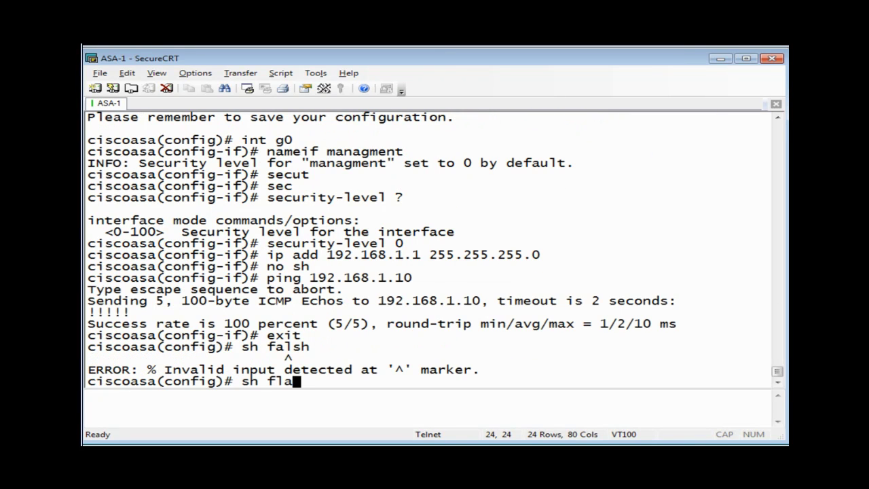
# Show the flash contents, then exit back to the ciscoasa# privileged prompt.
pyautogui.write('sh')
pyautogui.press('Return')
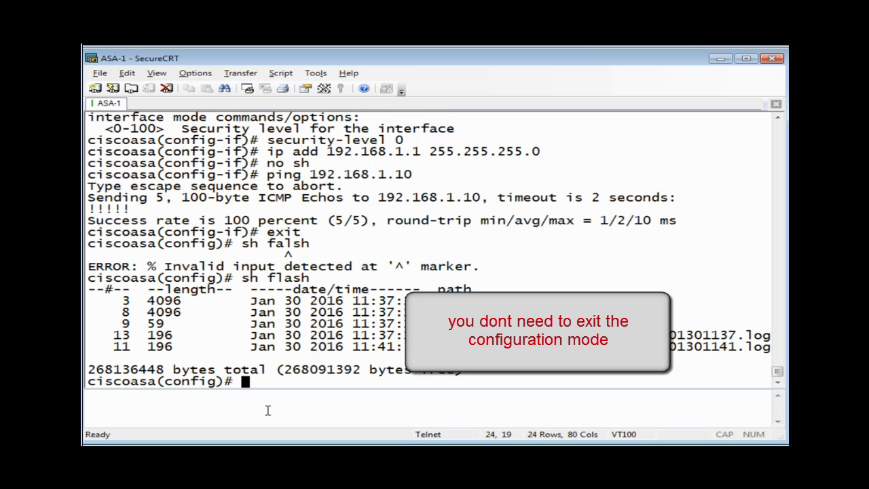
pyautogui.write('exit')
pyautogui.press('Return')
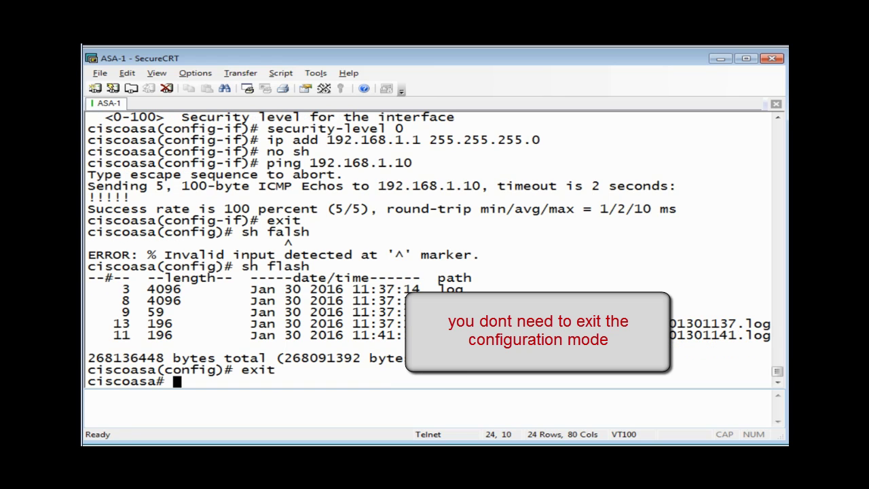
# Copy asdm-641.bin from TFTP server 192.168.1.10 into flash, keeping the same destination name.
pyautogui.write('copy t')
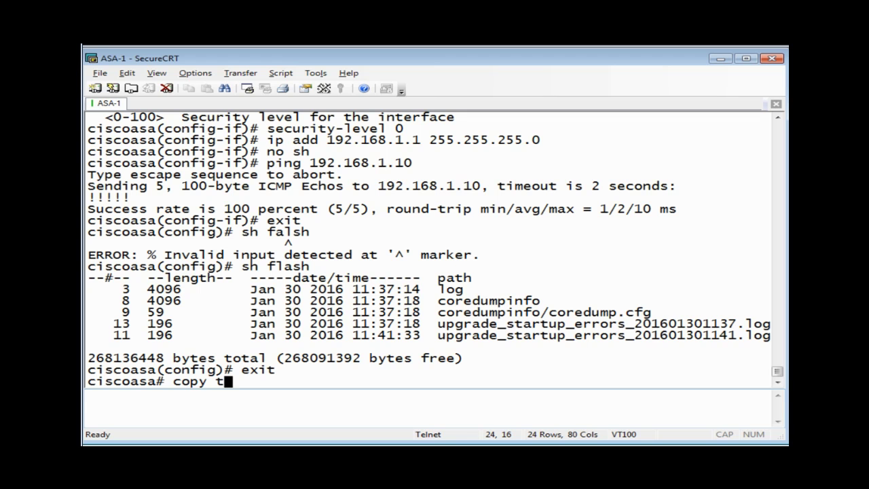
pyautogui.write('ftp')
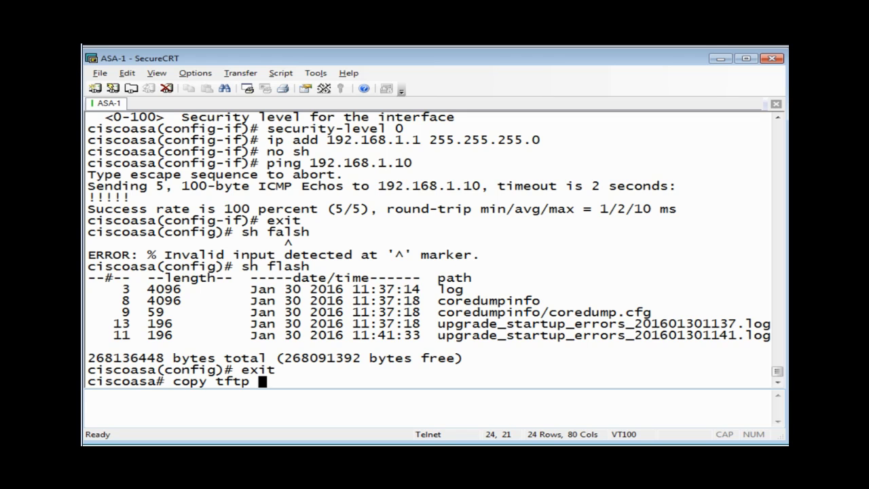
pyautogui.write(' flash')
pyautogui.press('Return')
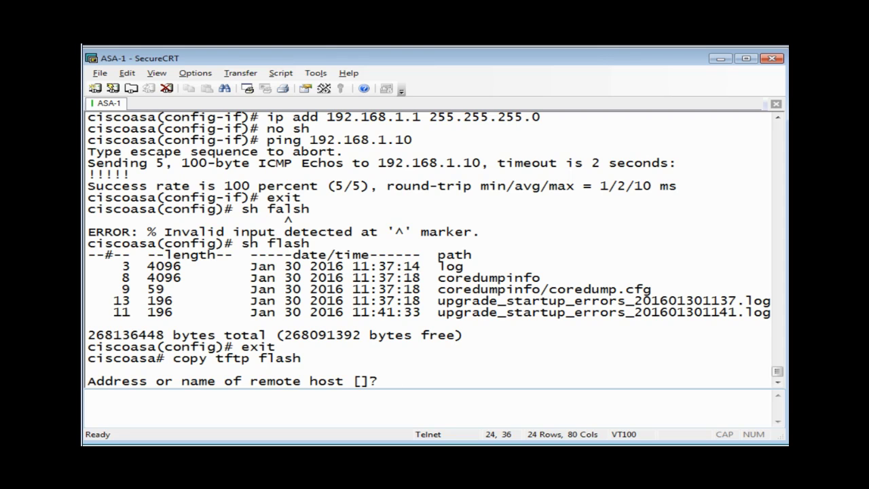
pyautogui.write('192.168.1.')
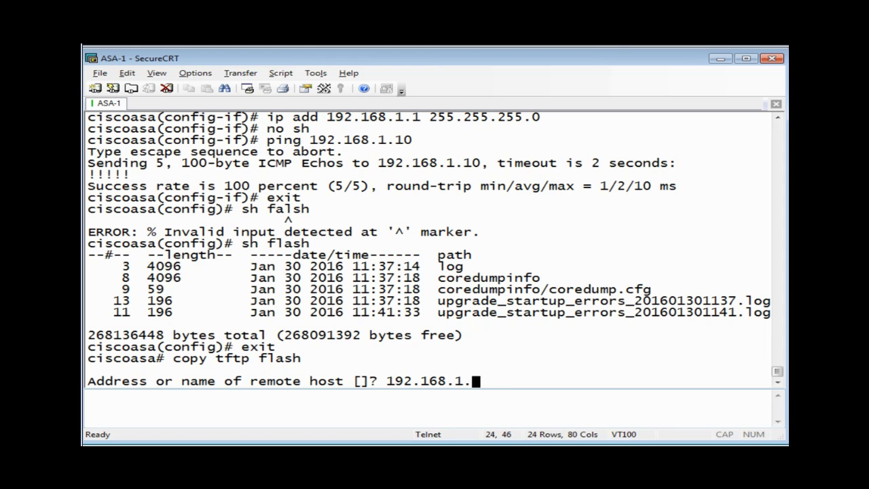
pyautogui.write('10')
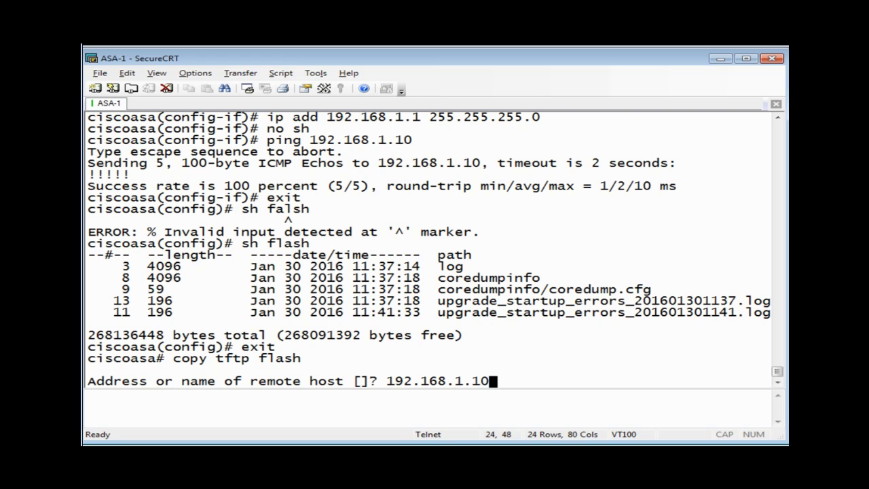
pyautogui.press('Return')
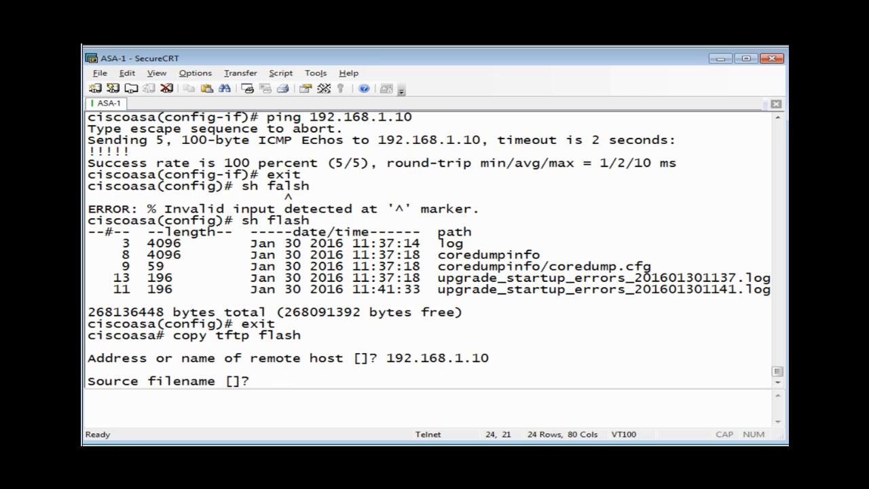
pyautogui.rightClick(275, 227)
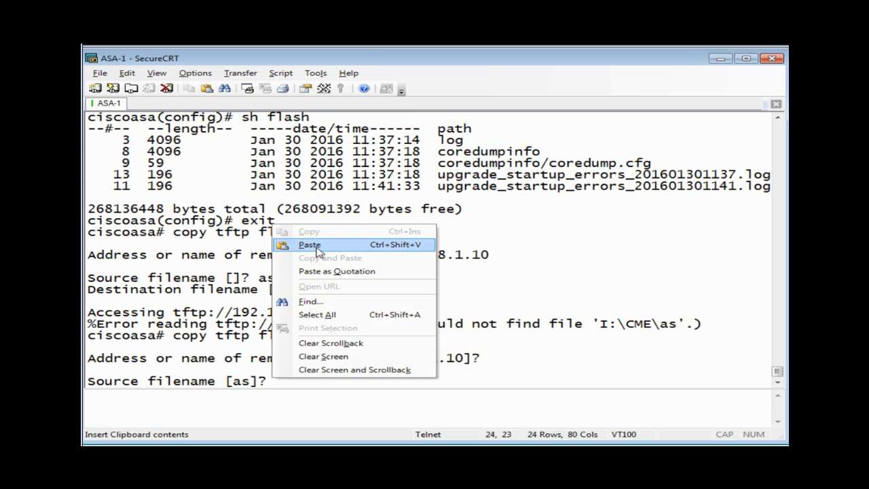
pyautogui.click(313, 245)
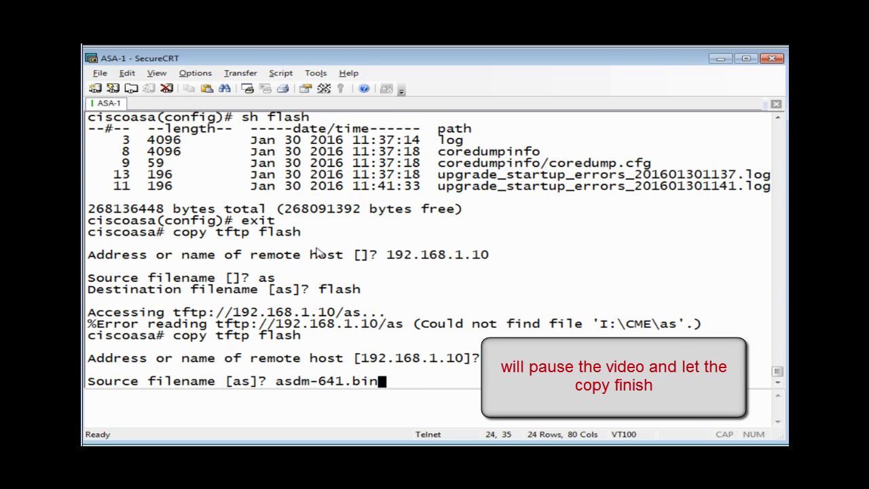
pyautogui.press('Return')
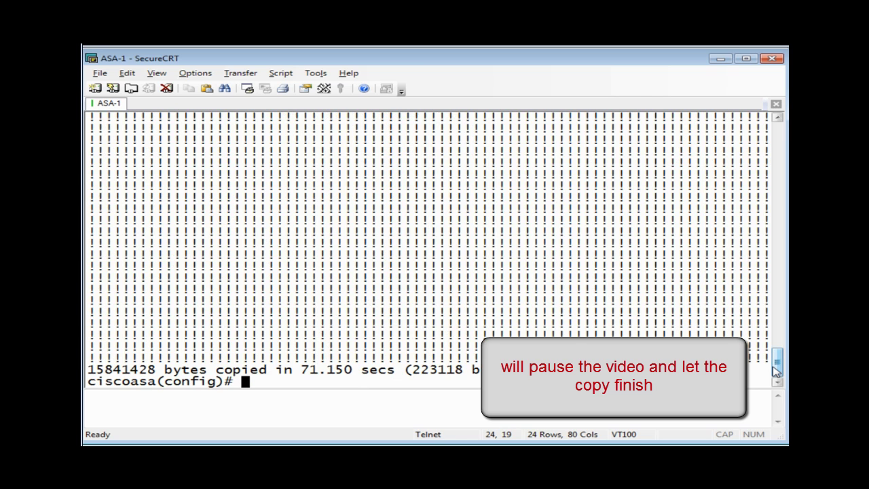
pyautogui.write('sh')
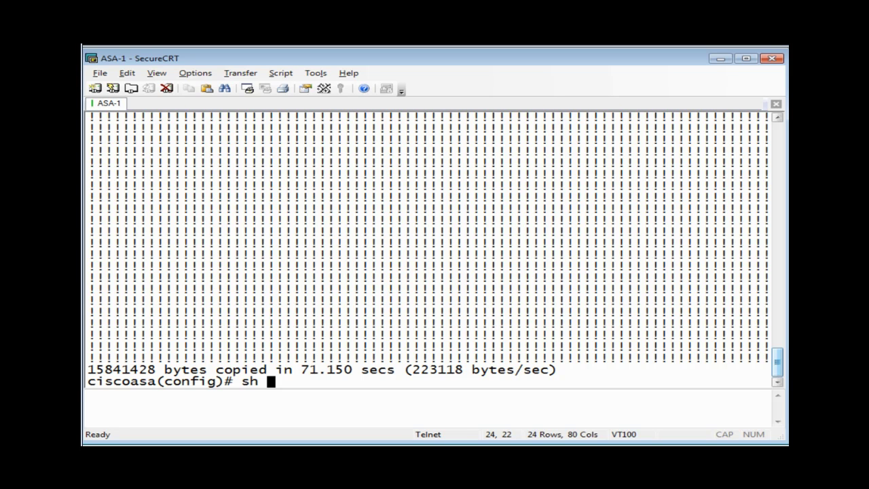
# Confirm asdm-641.bin is listed in flash and run 'http server enable'.
pyautogui.write('flash')
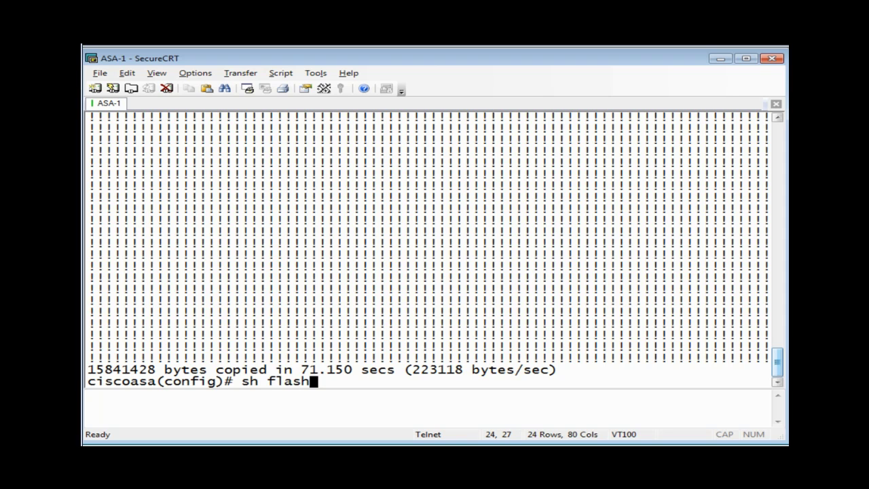
pyautogui.press('Return')
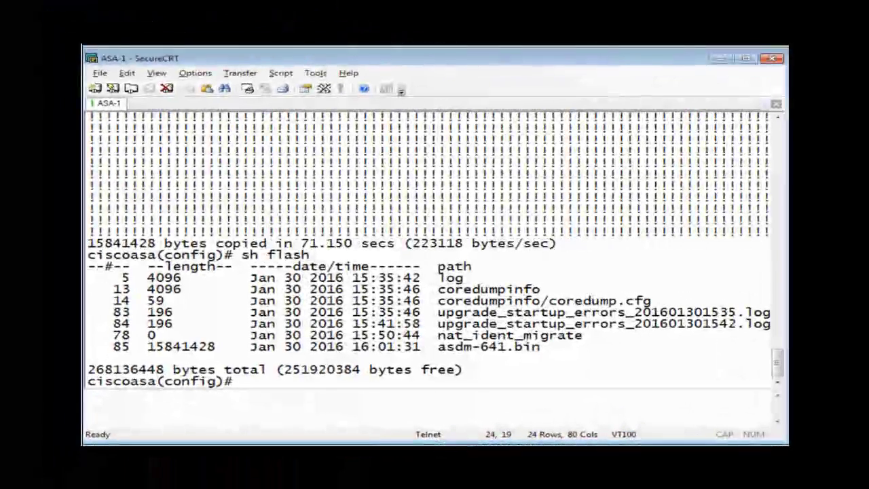
pyautogui.write('http ')
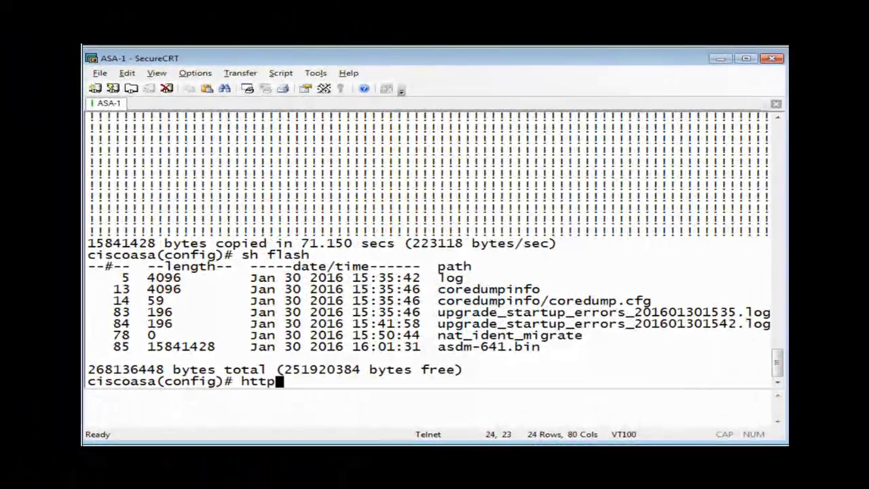
pyautogui.write('server ')
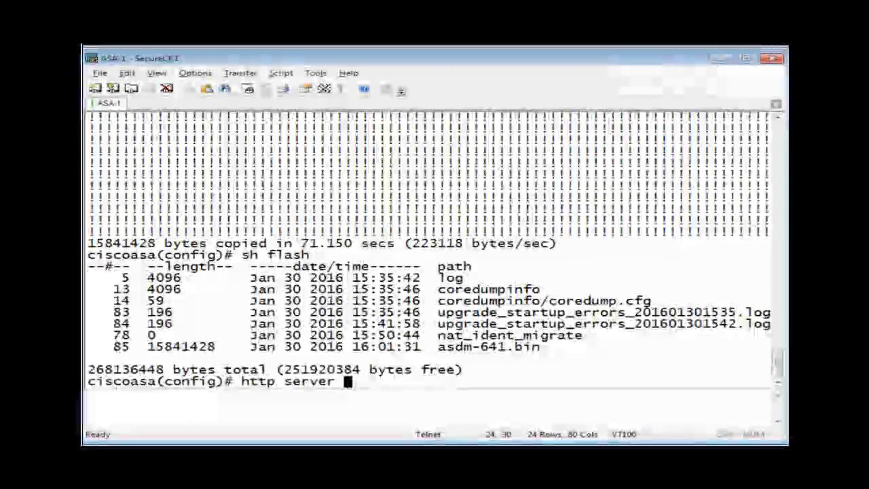
pyautogui.write('enab')
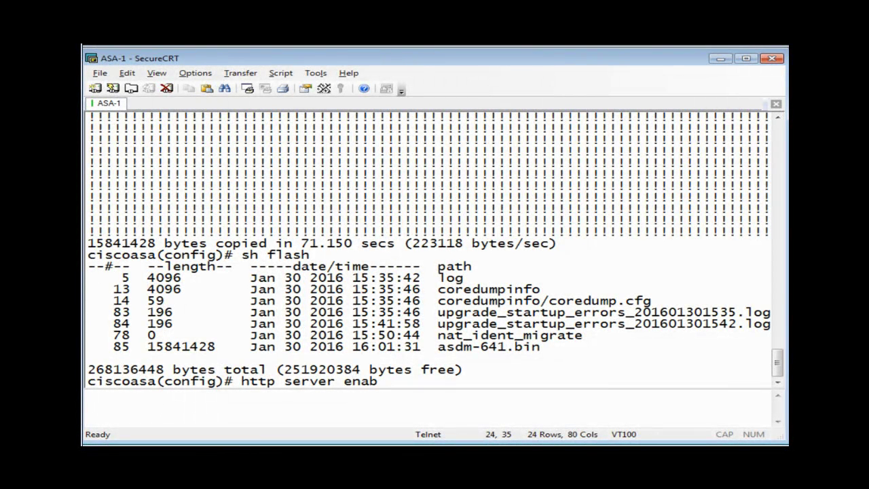
pyautogui.write('le')
pyautogui.press('Return')
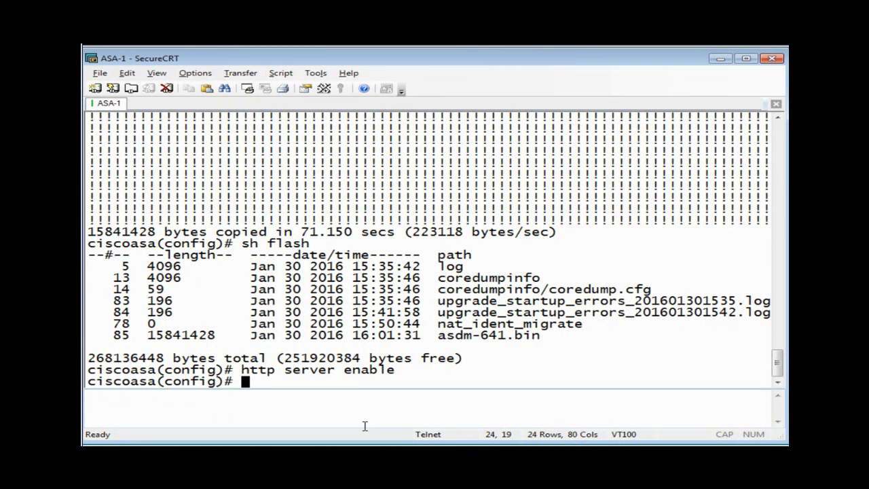
pyautogui.write('h')
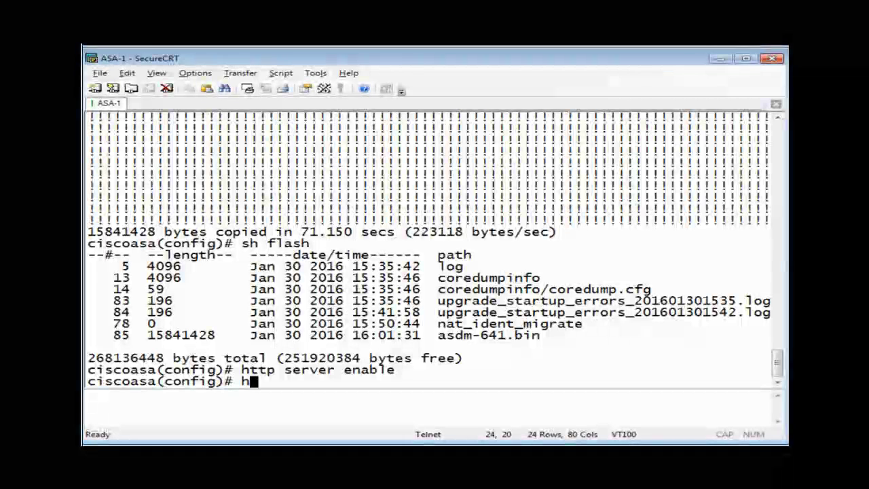
pyautogui.write('ttp')
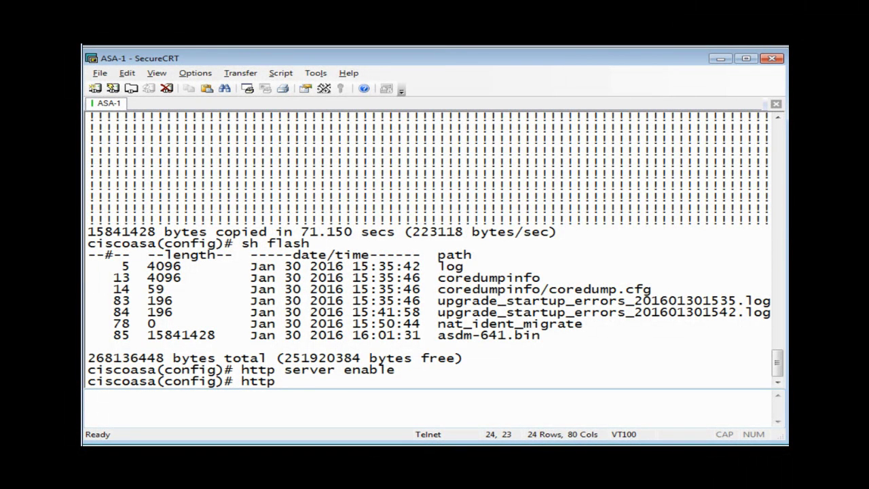
pyautogui.write(' 192.168.1.1')
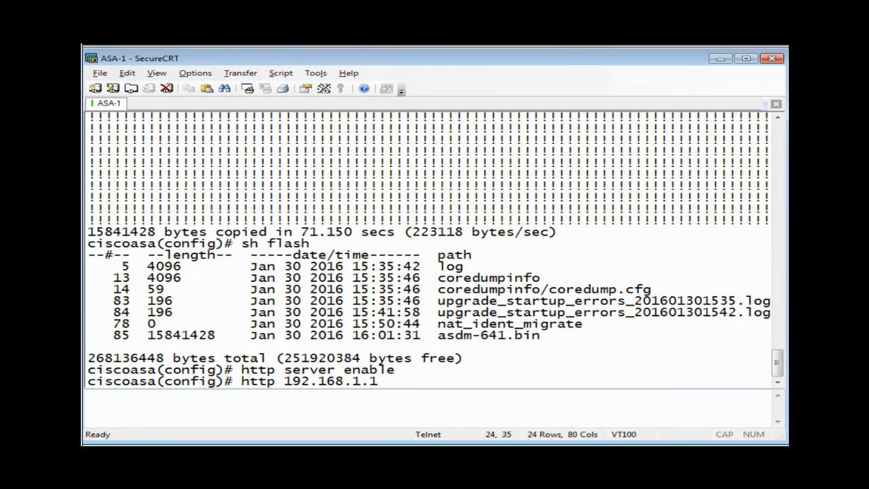
pyautogui.write('0 255')
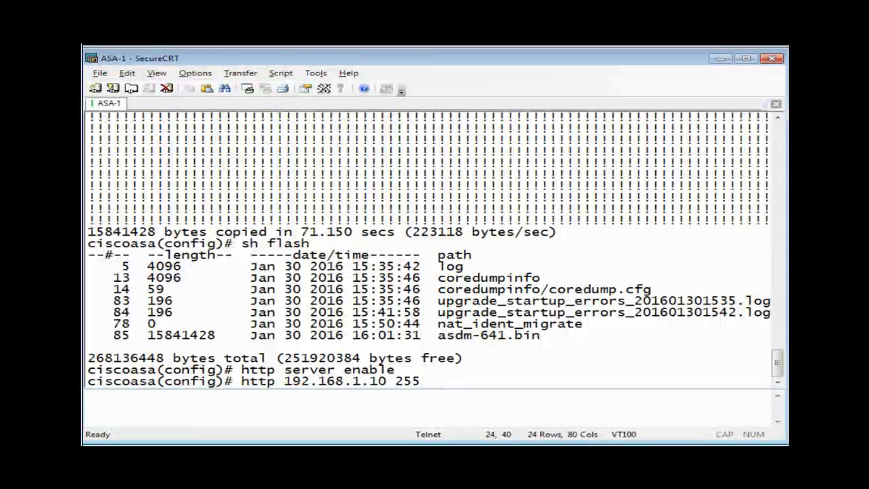
pyautogui.write('.255.255')
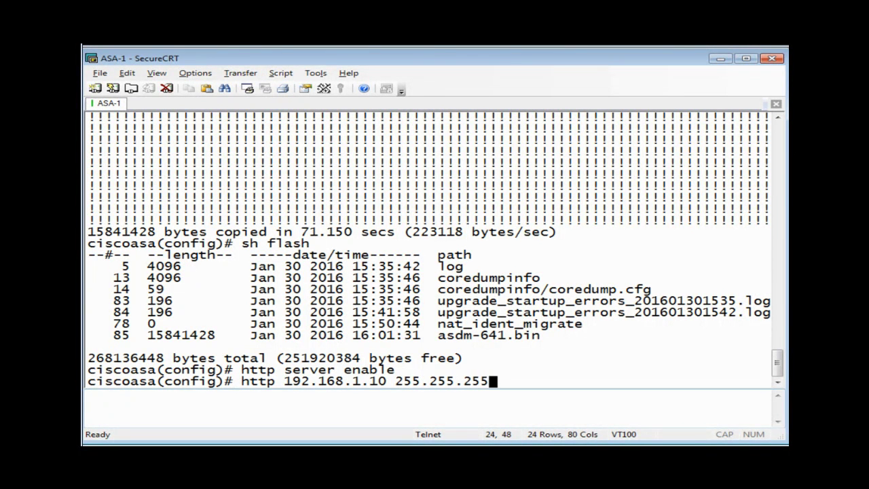
pyautogui.write('.255')
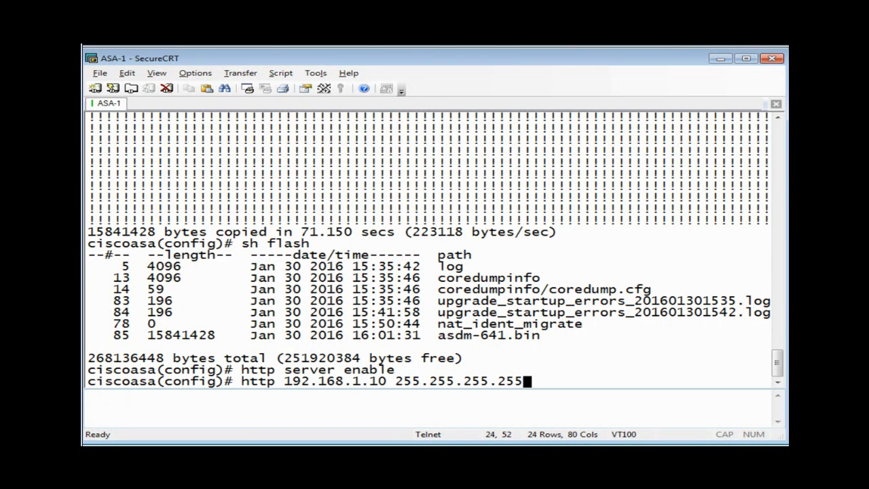
pyautogui.write(' mang')
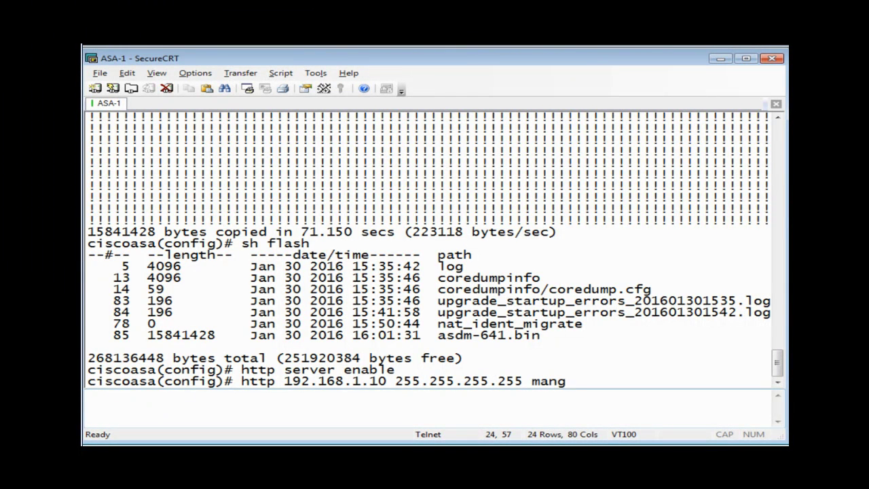
# Permit HTTP access from host 192.168.1.10 255.255.255.255 on the managment interface.
pyautogui.press('Tab')
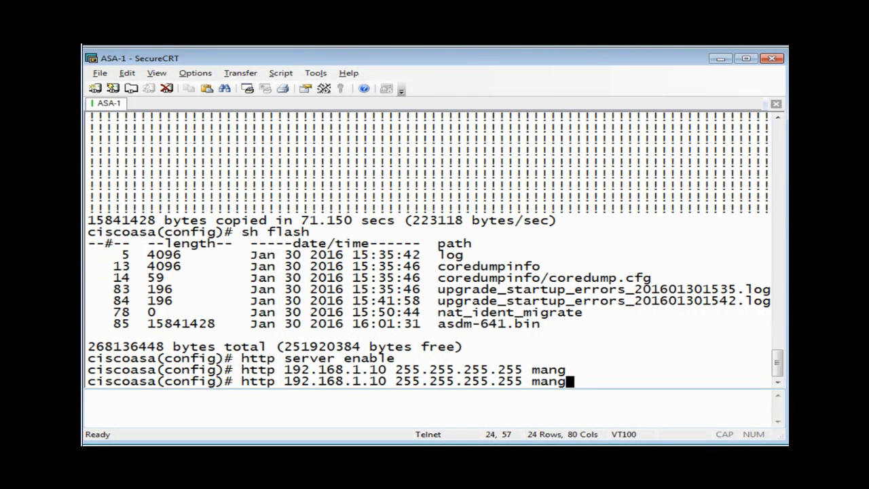
pyautogui.press('BackSpace')
pyautogui.press('Tab')
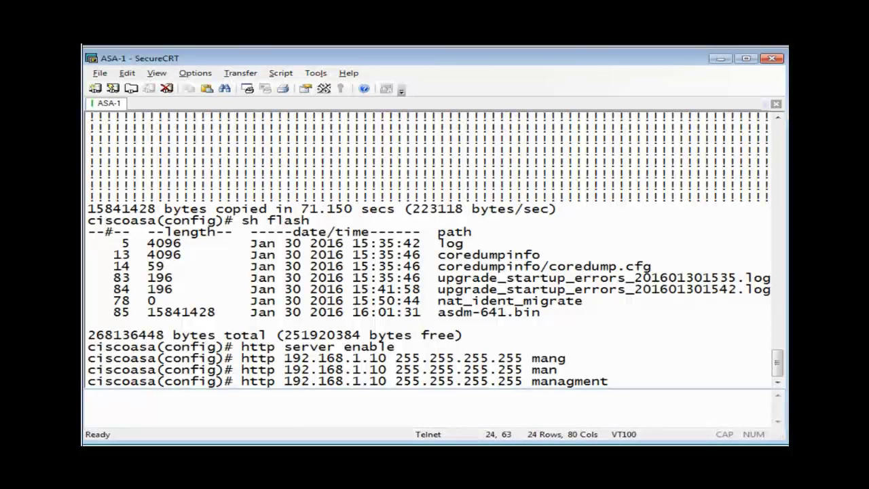
pyautogui.press('Return')
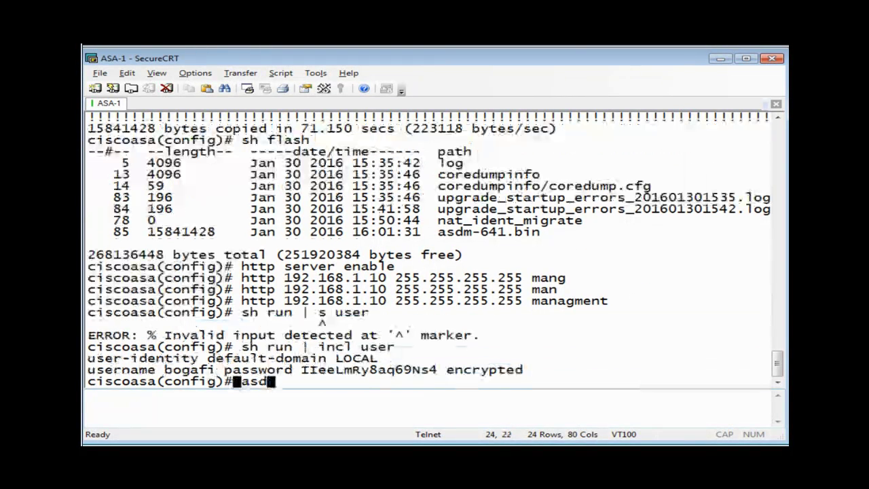
pyautogui.write('m')
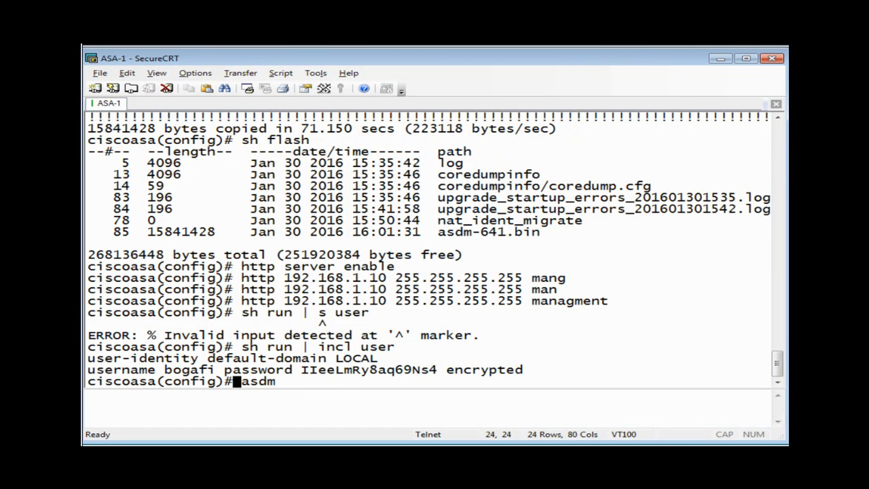
# Set flash:asdm-641.bin as the ASDM image and reload the ASA.
pyautogui.write('image flash')
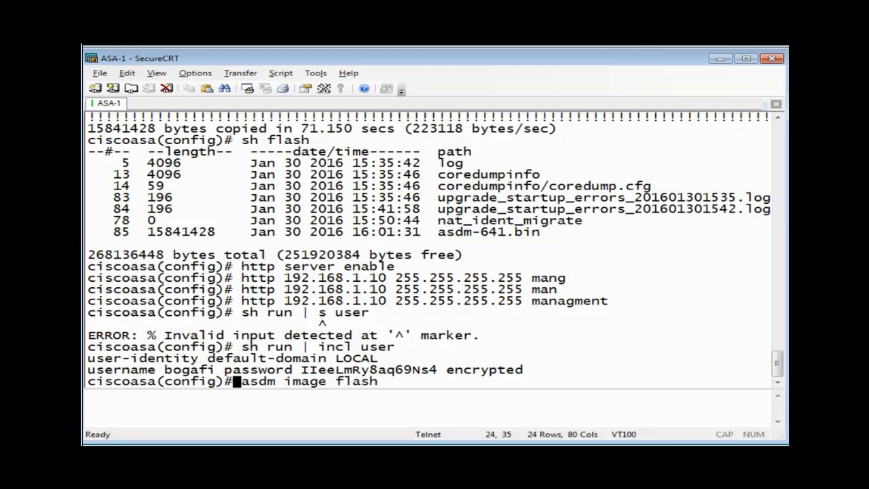
pyautogui.write(':asdm')
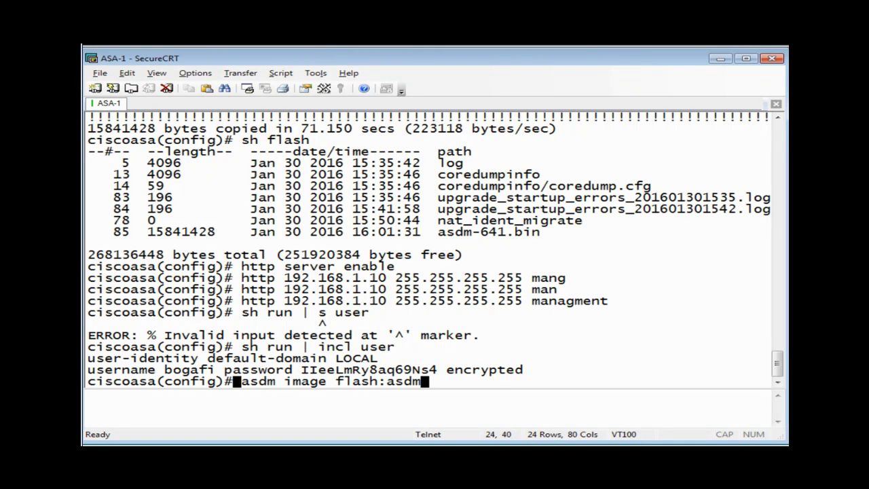
pyautogui.write('-641.bin')
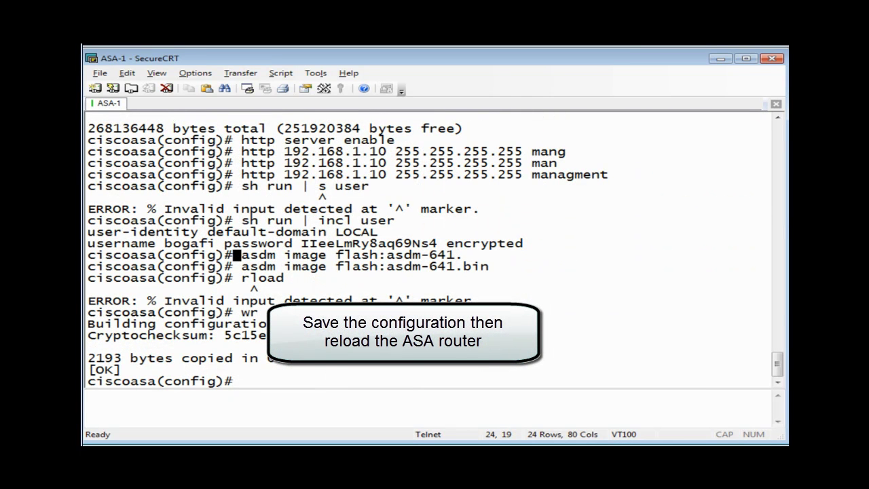
pyautogui.write('reload')
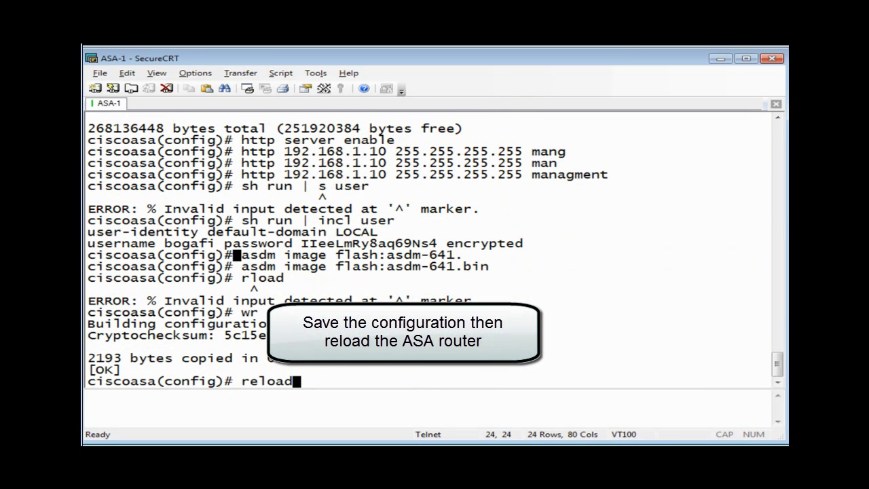
pyautogui.press('Return')
pyautogui.press('Return')
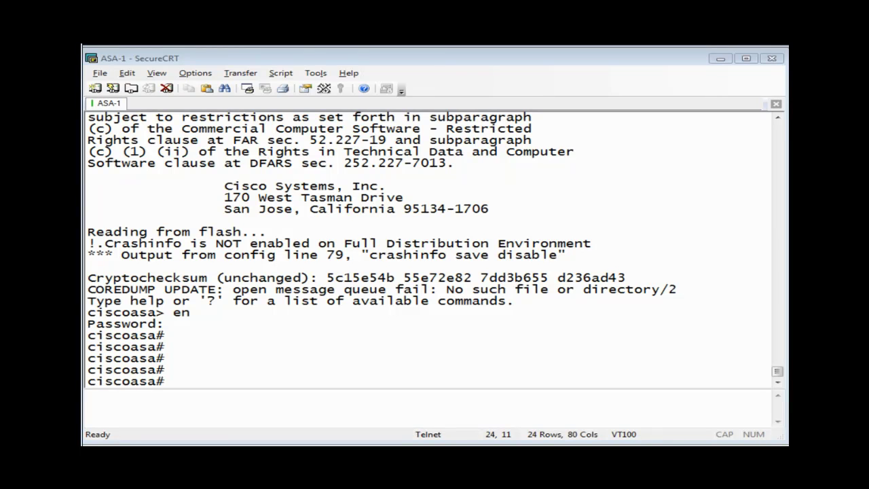
# Switch to Firefox, load 192.168.1.1, and maximize the browser window.
pyautogui.hotkey('alt', 'Tab')
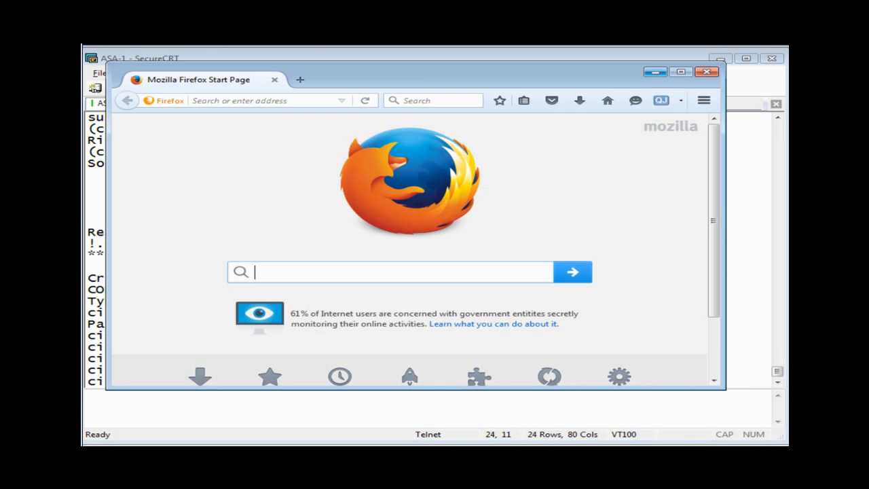
pyautogui.moveTo(416, 81); pyautogui.dragTo(425, 101)
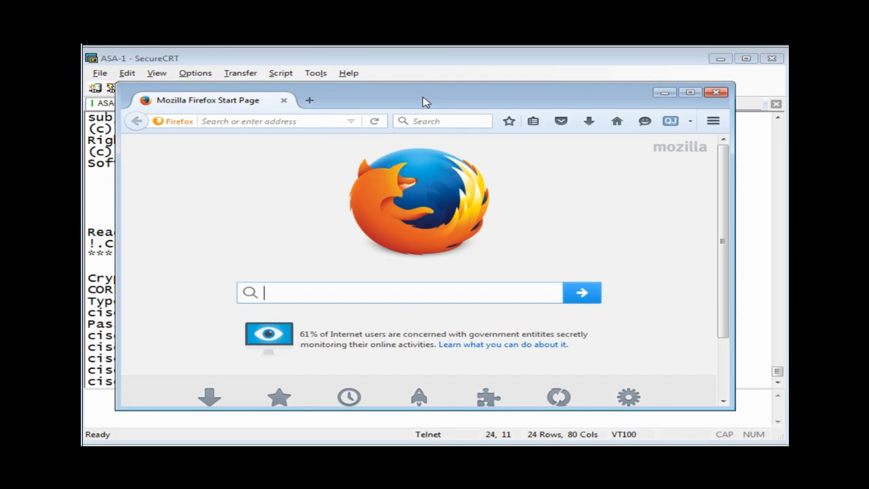
pyautogui.click(304, 121)
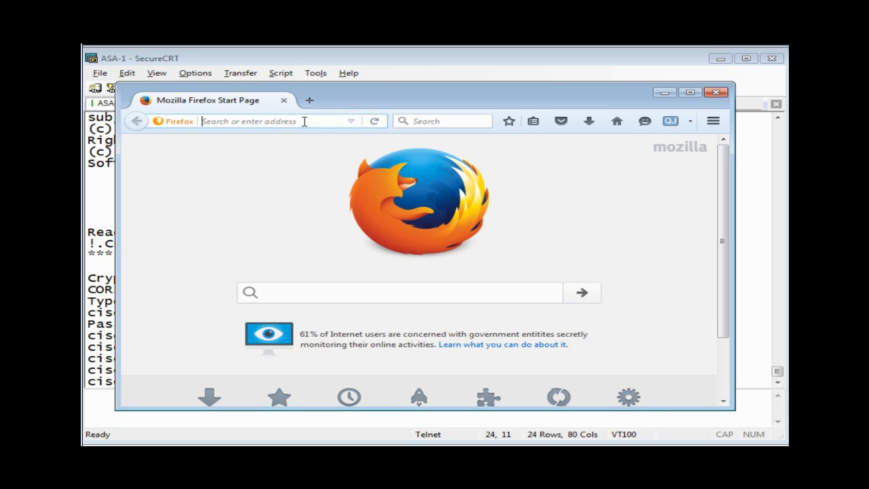
pyautogui.write('192.1')
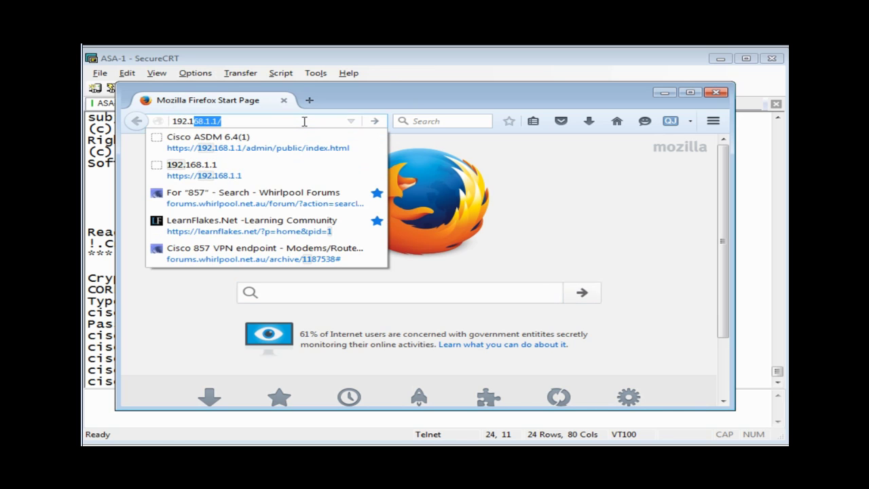
pyautogui.write('68.1.1')
pyautogui.press('Return')
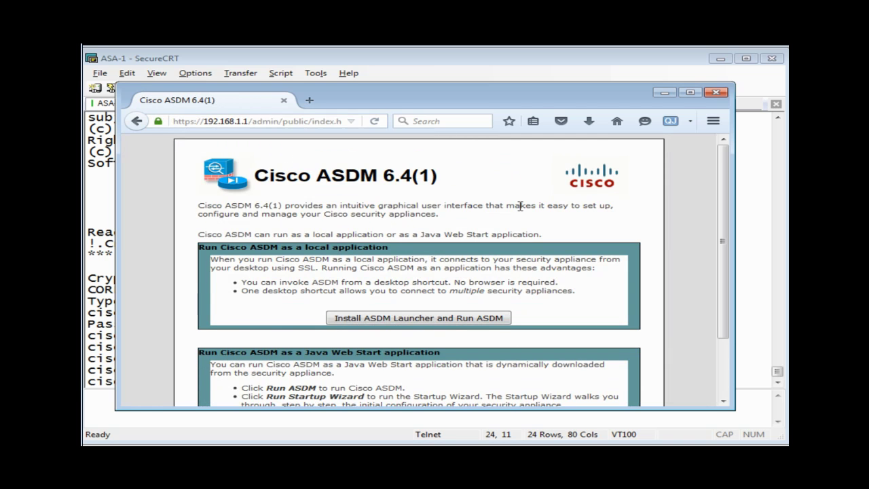
pyautogui.press('super+shift+Up')
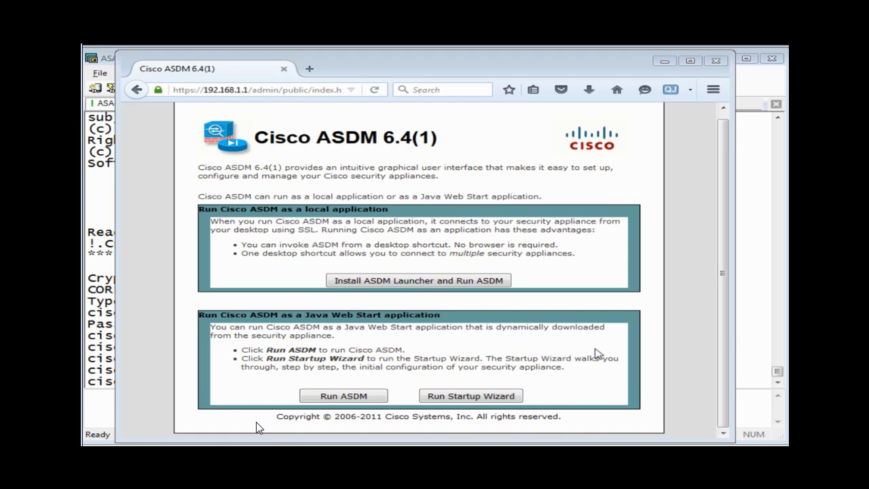
# Choose Install ASDM Launcher and sign in with the ASA username and password.
pyautogui.click(453, 282)
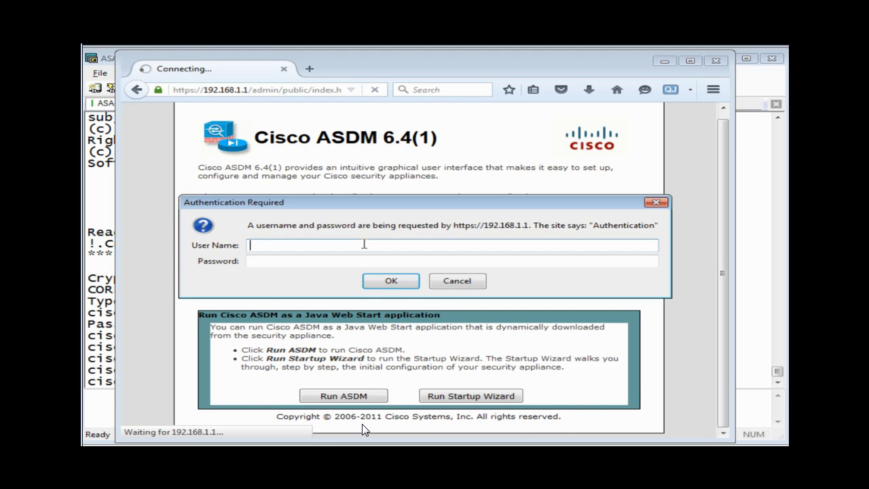
pyautogui.write('bogafi')
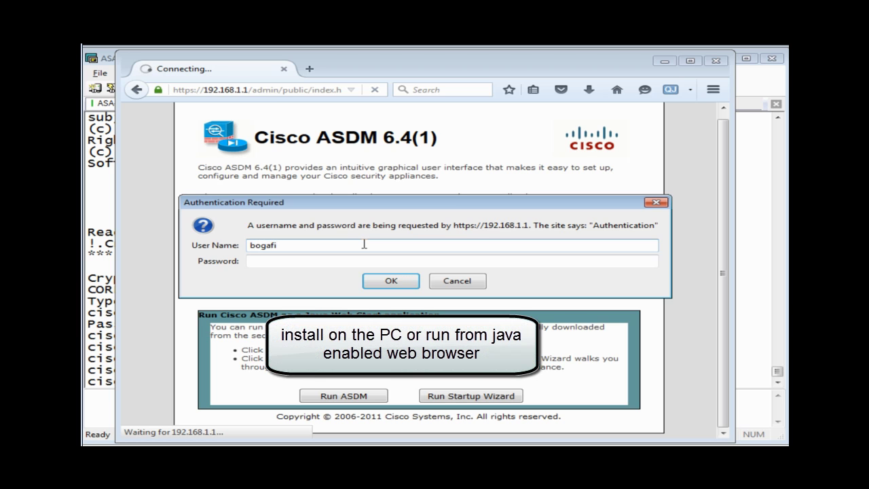
pyautogui.press('Tab')
pyautogui.write('cisco')
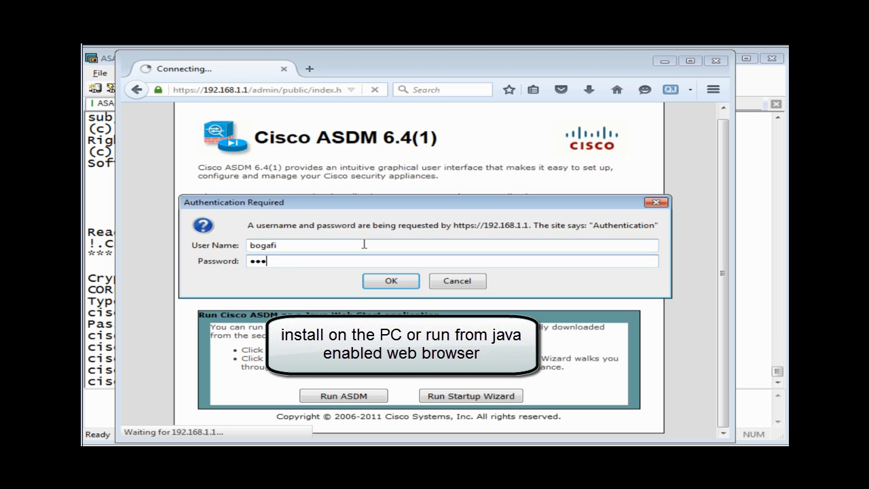
pyautogui.press('Return')
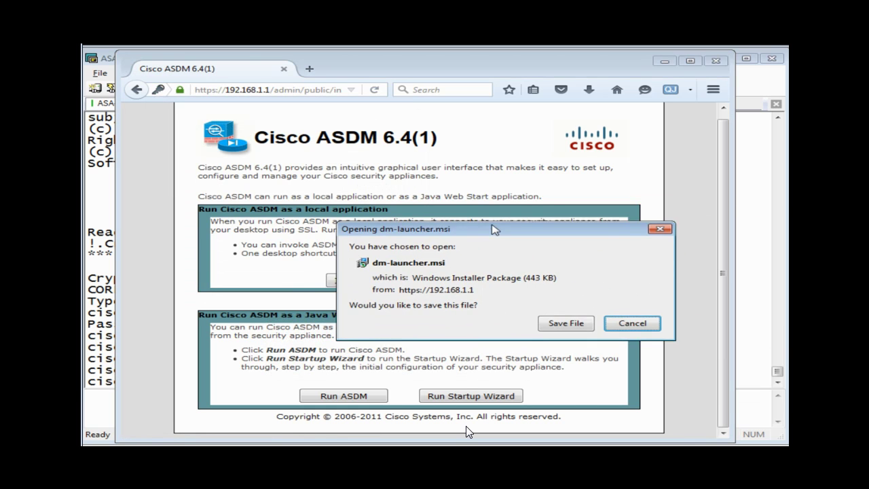
# Save dm-launcher.msi, run it past the security warning, and install with default settings.
pyautogui.click(552, 316)
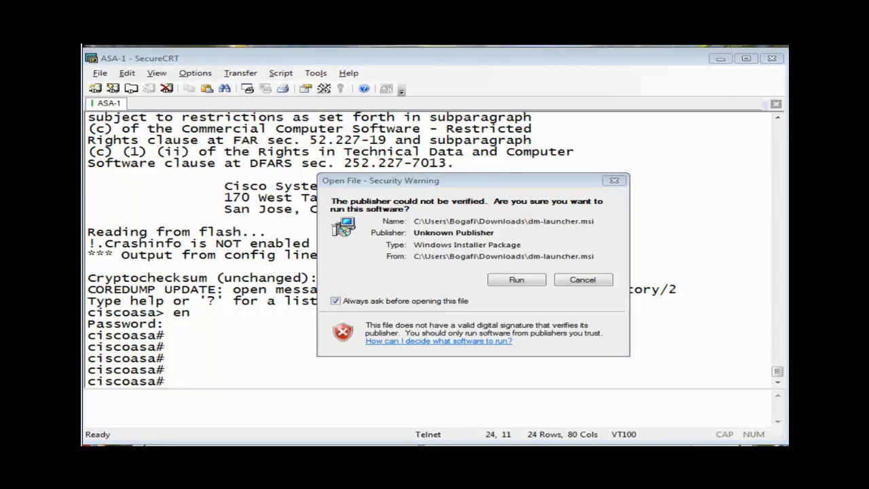
pyautogui.click(516, 280)
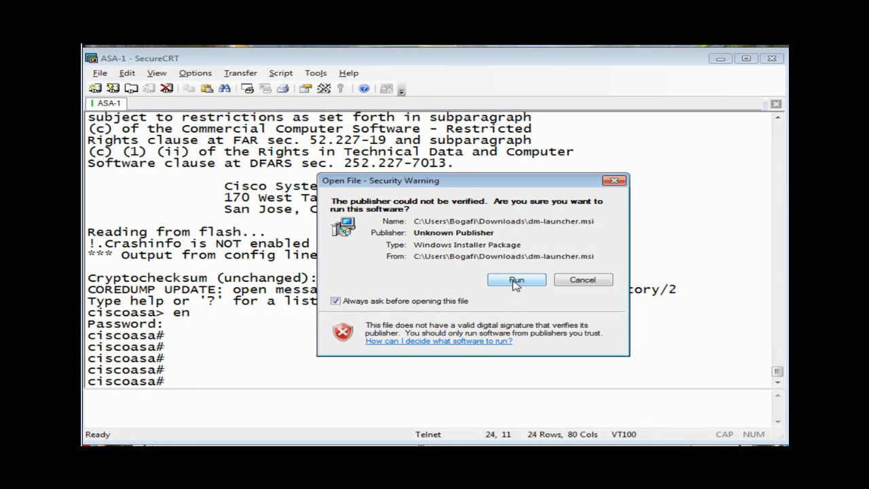
pyautogui.click(517, 280)
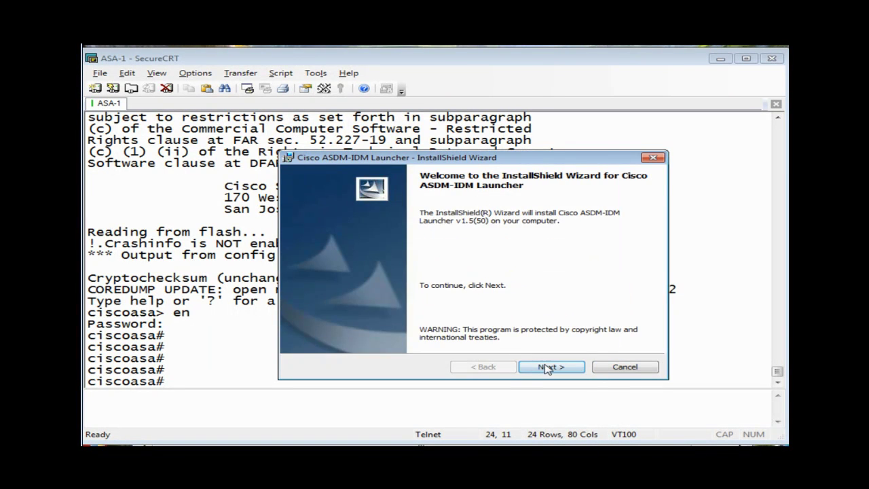
pyautogui.click(548, 368)
pyautogui.click(549, 367)
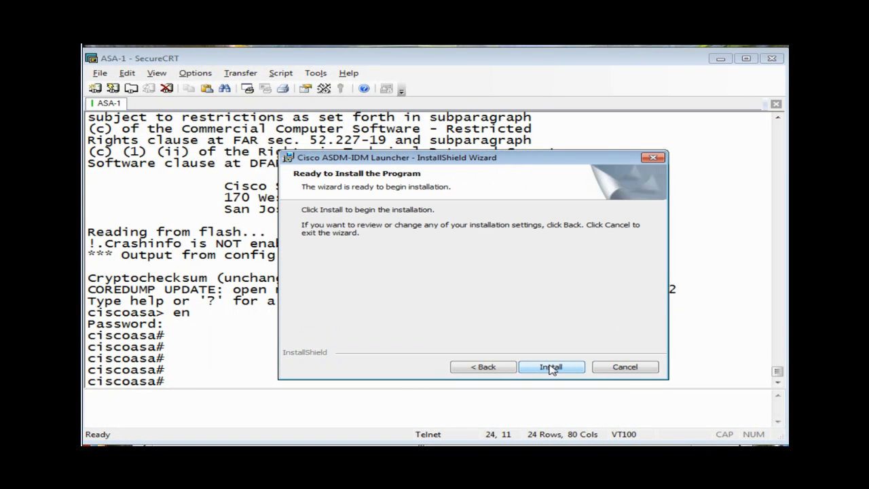
pyautogui.click(549, 367)
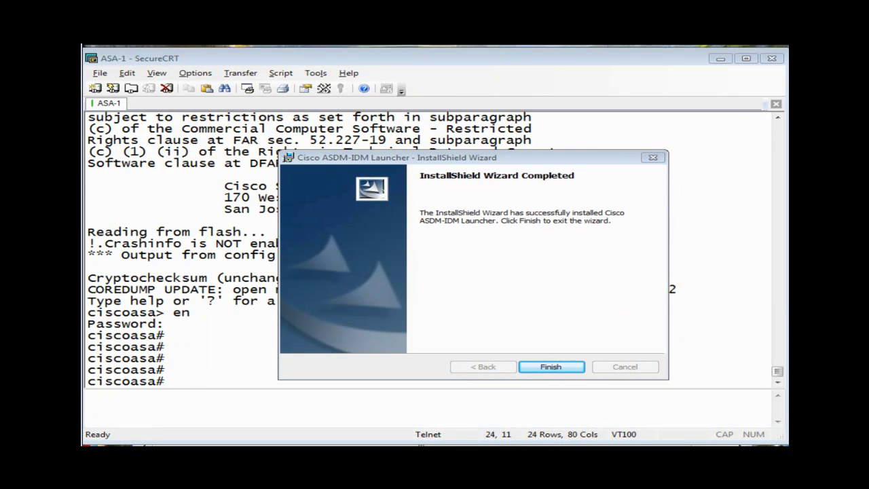
pyautogui.click(547, 369)
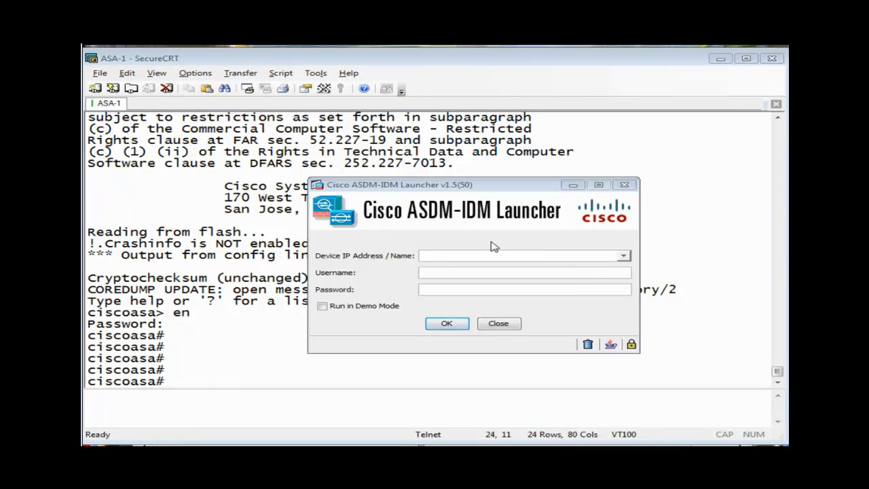
# Try connecting the ASDM Launcher to 192.168.1.1 with the admin username and password, then dismiss the launch error.
pyautogui.click(444, 255)
pyautogui.write('192.168')
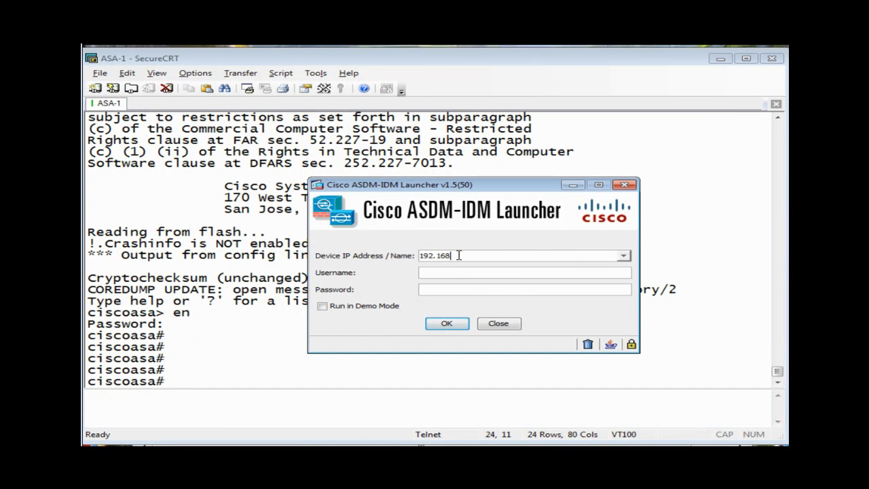
pyautogui.write('.1.1')
pyautogui.press('Tab')
pyautogui.write('bogafi')
pyautogui.press('Tab')
pyautogui.write('******')
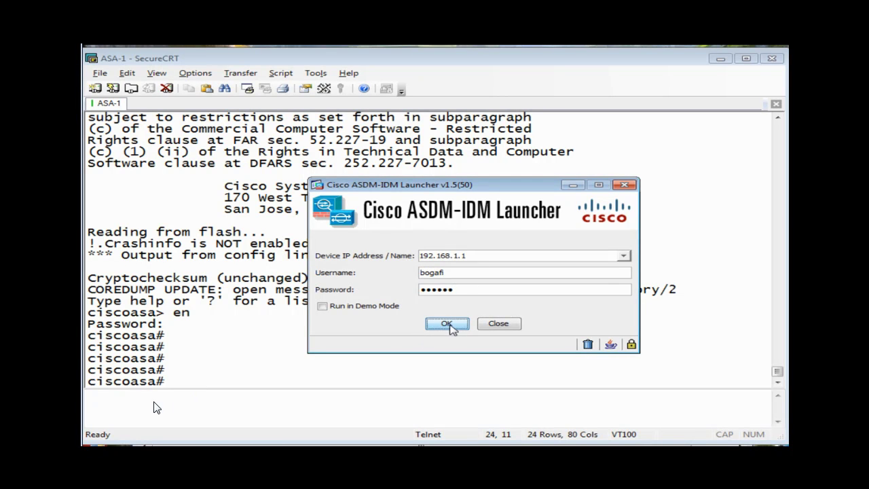
pyautogui.click(447, 324)
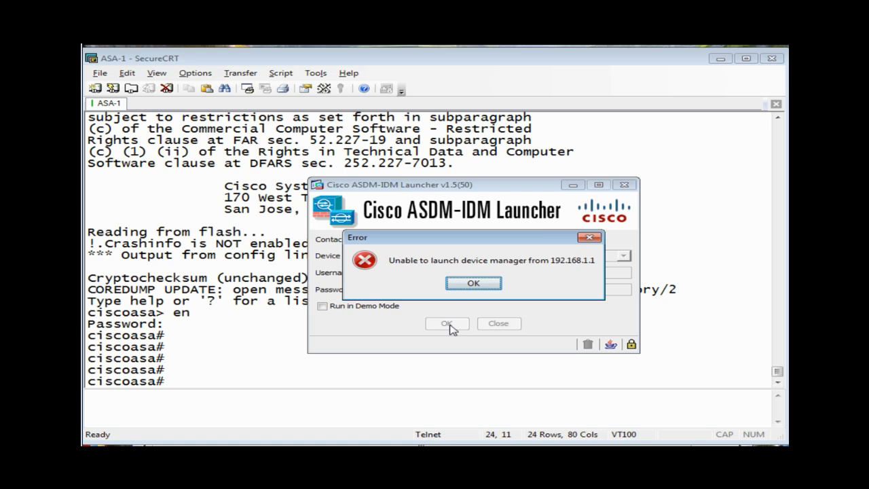
pyautogui.click(497, 287)
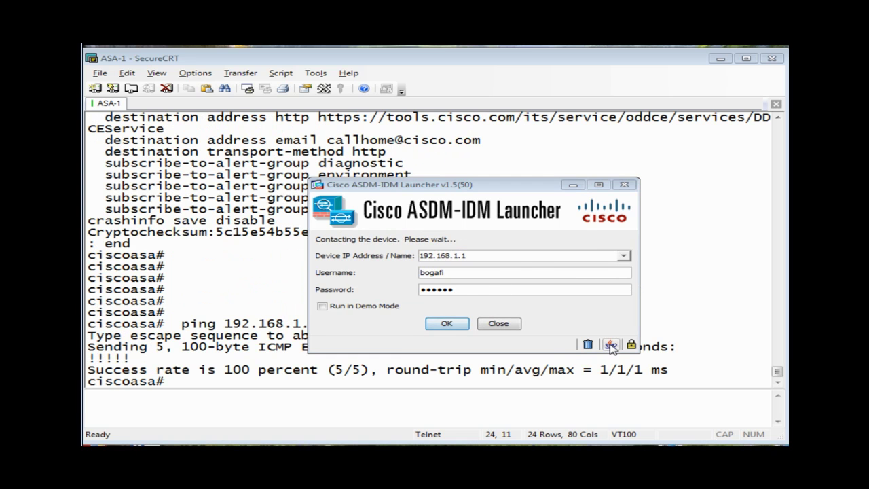
pyautogui.click(610, 344)
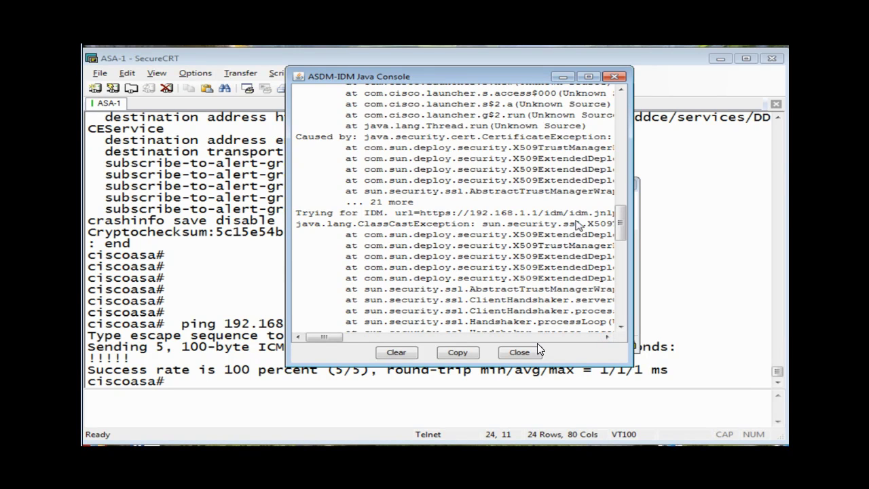
pyautogui.moveTo(620, 222); pyautogui.dragTo(621, 221)
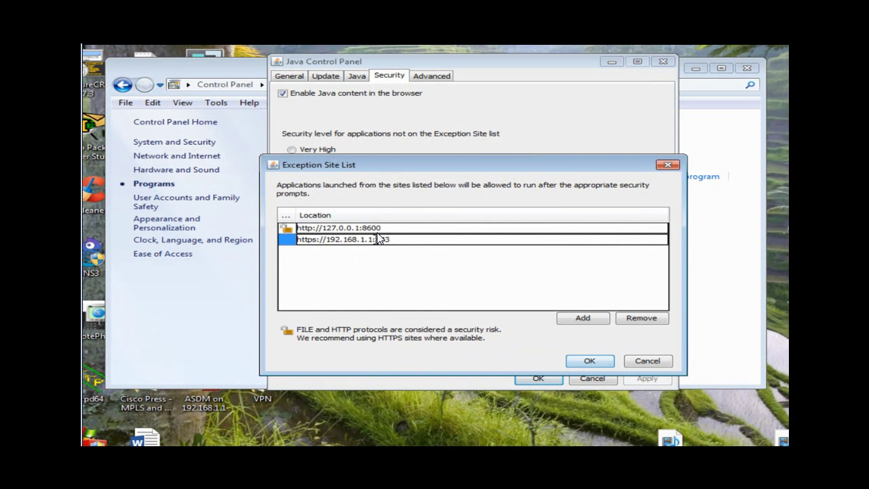
pyautogui.moveTo(375, 239); pyautogui.dragTo(391, 239)
pyautogui.click(589, 361)
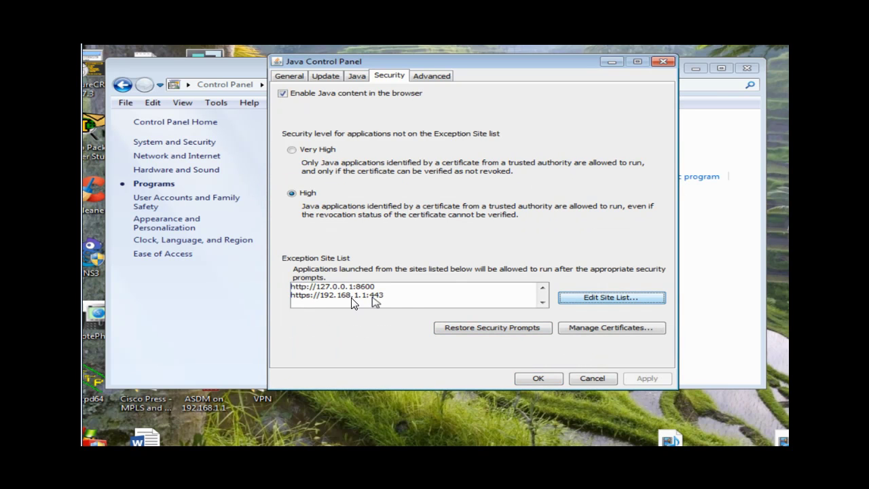
pyautogui.click(538, 378)
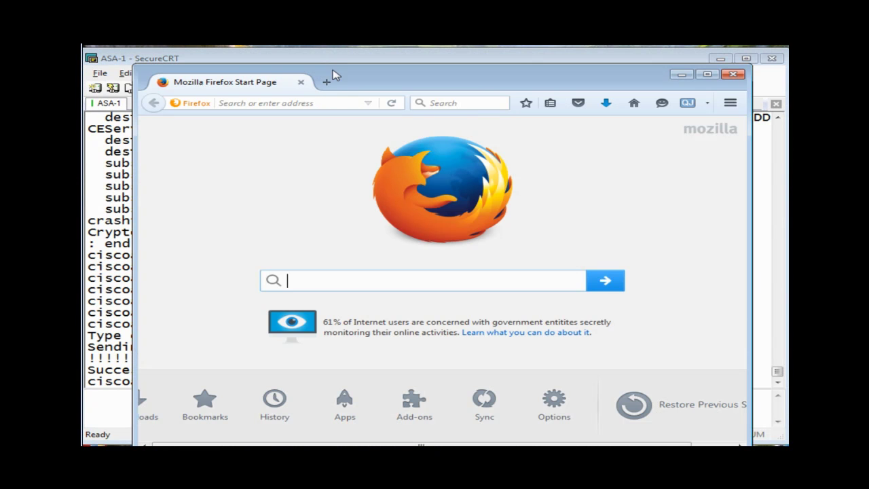
# Load 192.168.1.1 in Firefox and run ASDM, opening asdm.jnlp with Java Web Start.
pyautogui.click(326, 104)
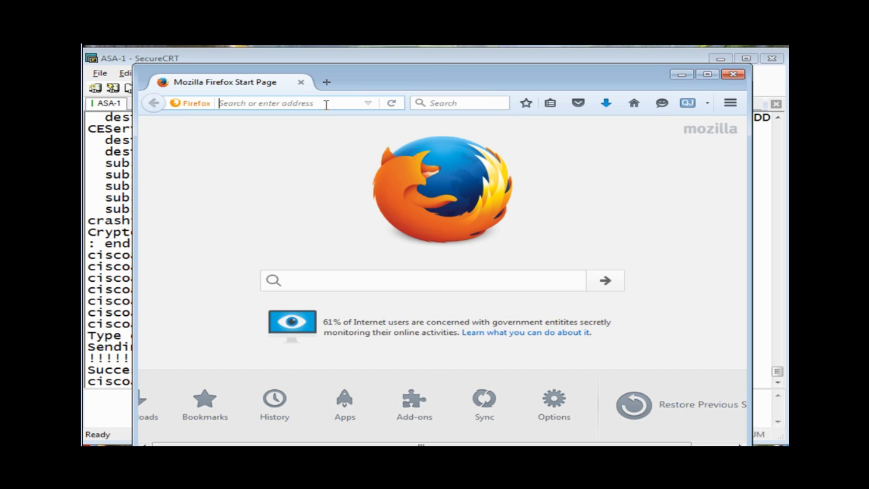
pyautogui.write('192.168.')
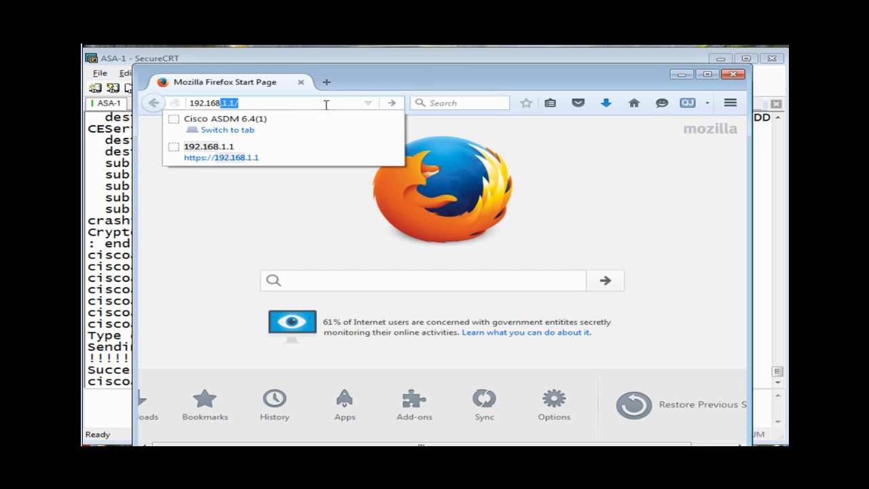
pyautogui.write('1.1')
pyautogui.press('Return')
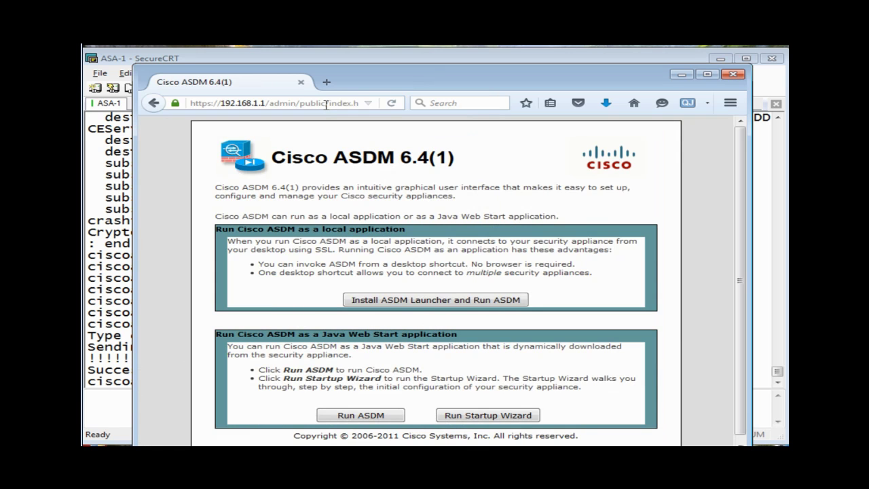
pyautogui.click(374, 416)
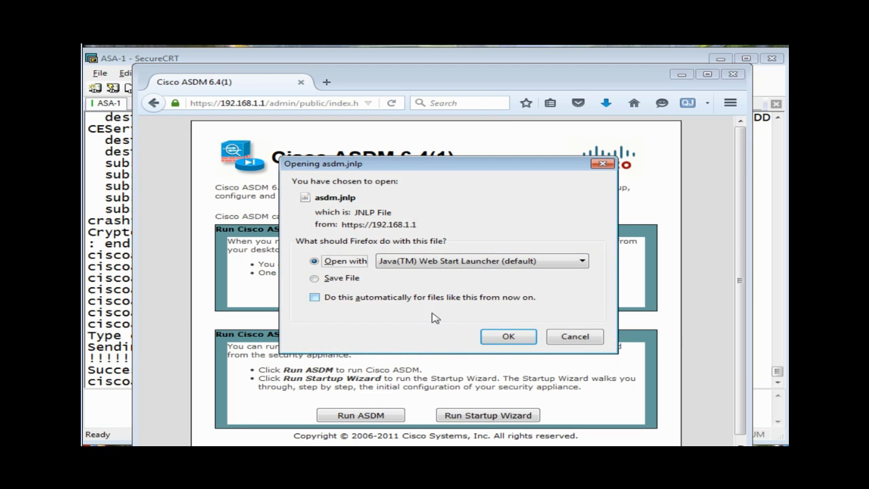
pyautogui.click(506, 335)
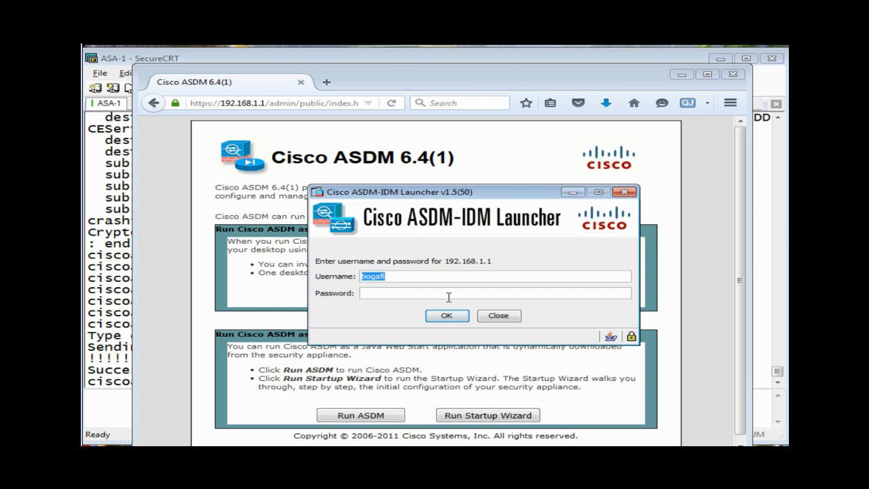
# Enter the device password in the ASDM-IDM Launcher and sign in.
pyautogui.click(410, 293)
pyautogui.write('cisco1')
pyautogui.click(446, 315)
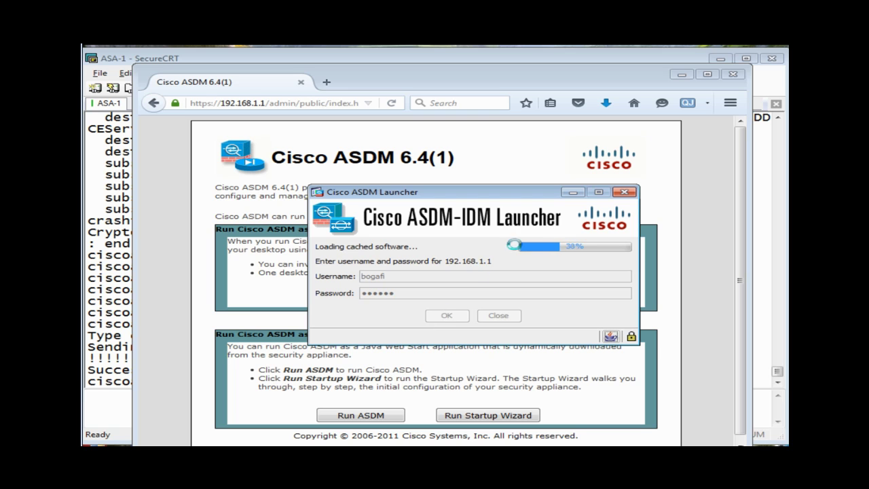